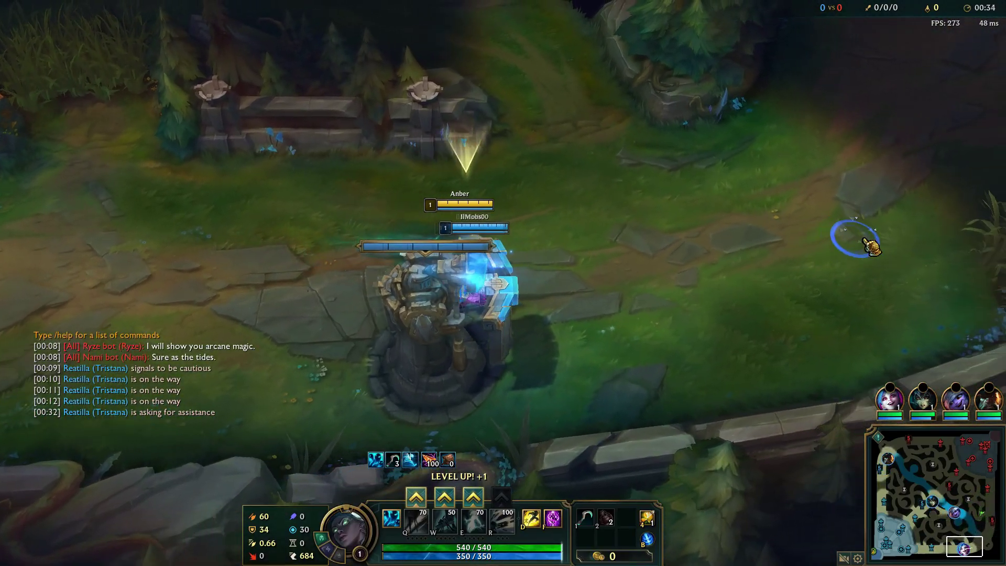
- Push up the lane, beam the minions with Q, and attack the enemy turret
right_click(853, 234)
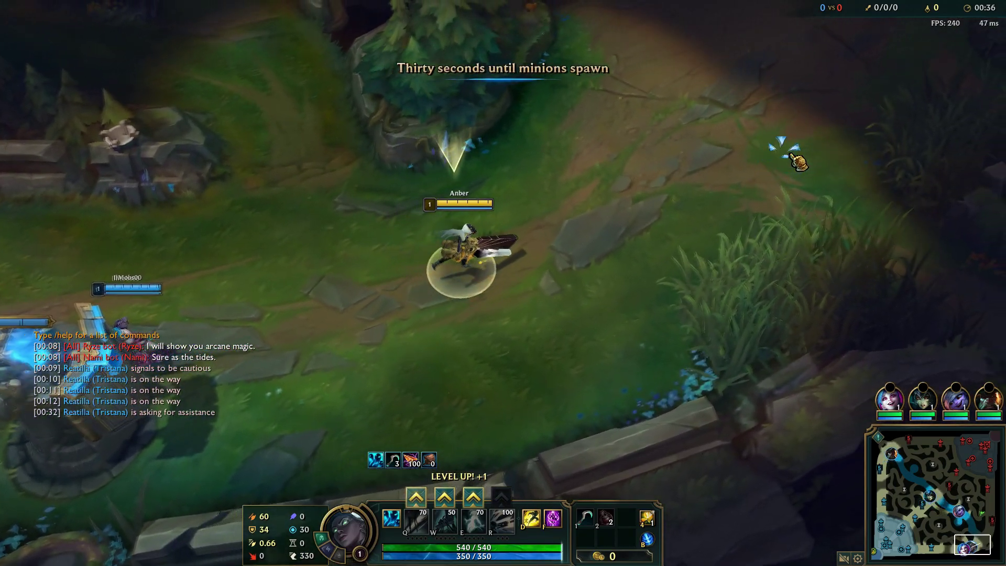
right_click(791, 157)
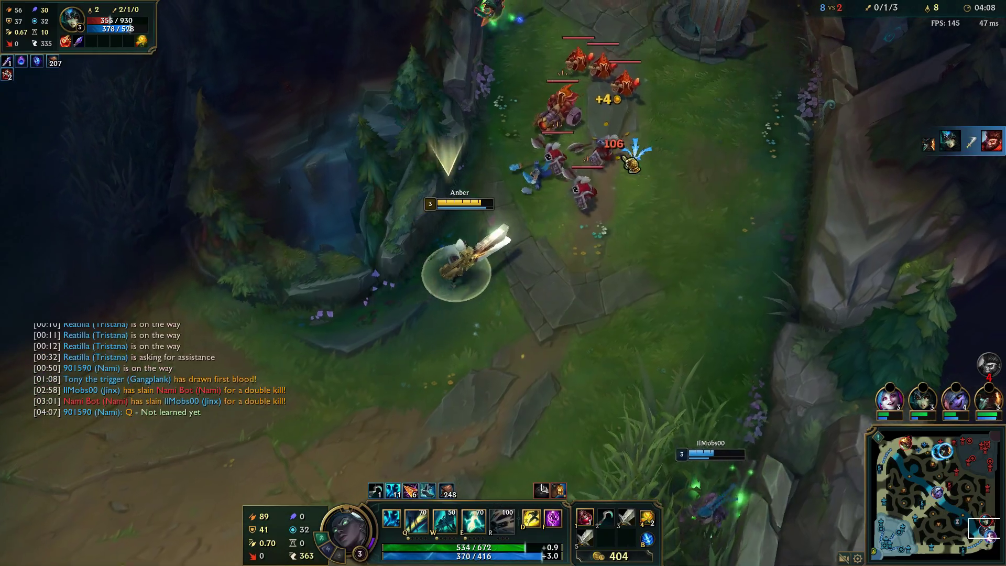
right_click(513, 176)
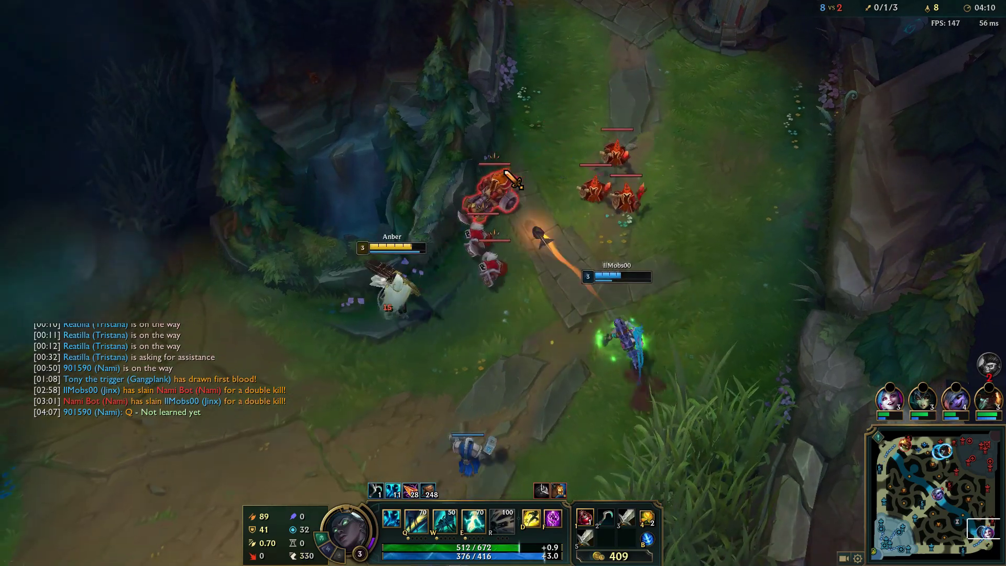
key(q)
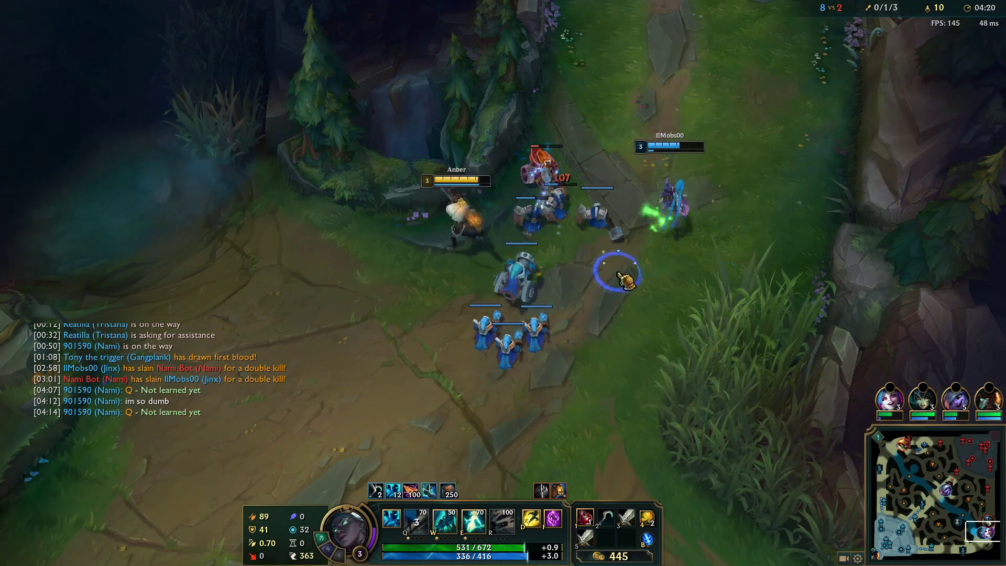
right_click(594, 142)
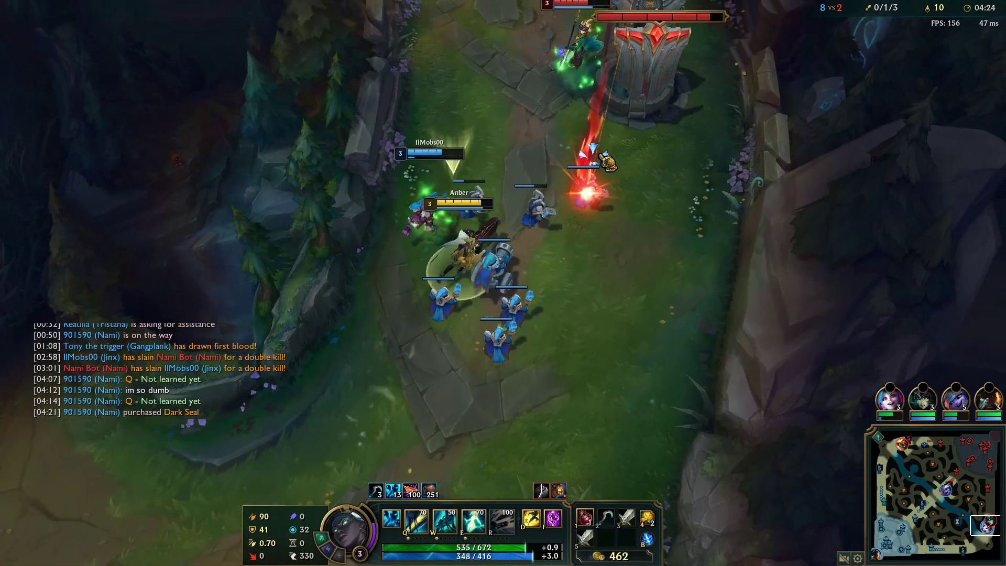
right_click(450, 150)
click(605, 134)
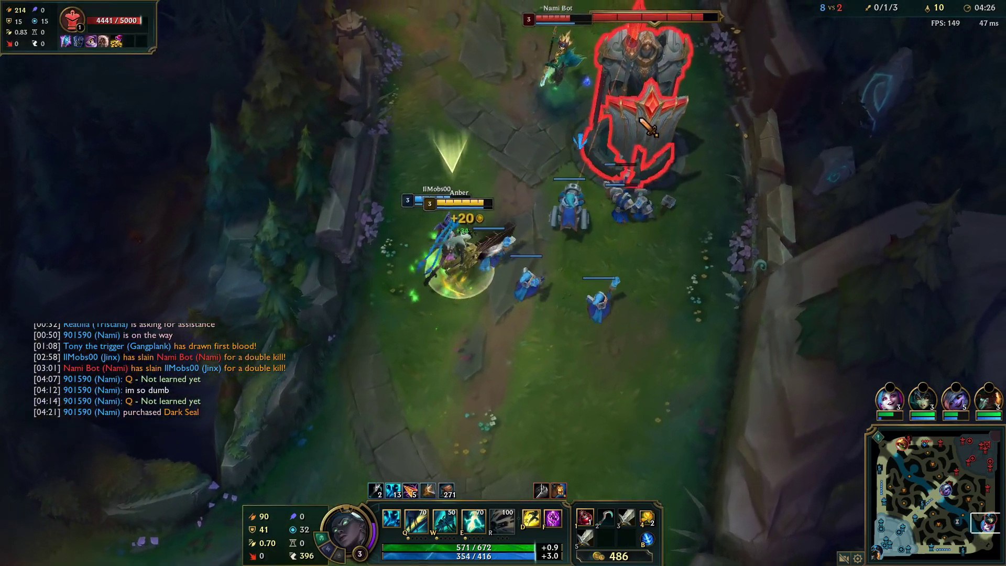
right_click(512, 263)
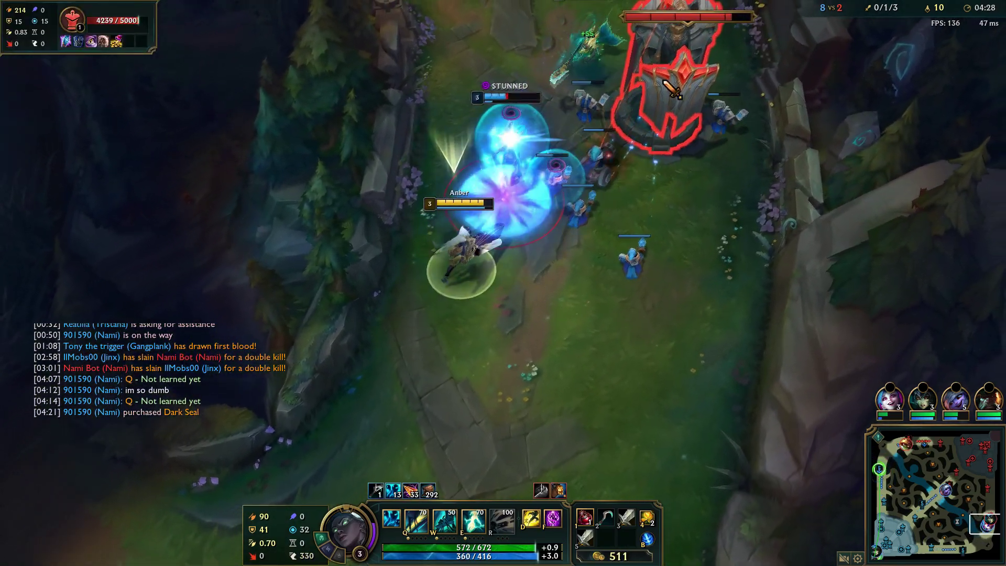
right_click(628, 140)
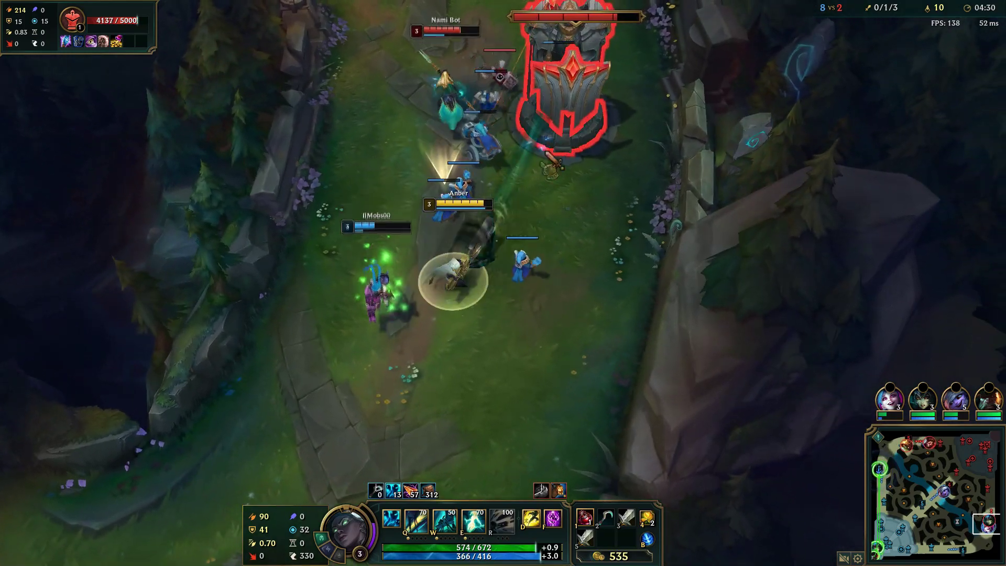
right_click(533, 311)
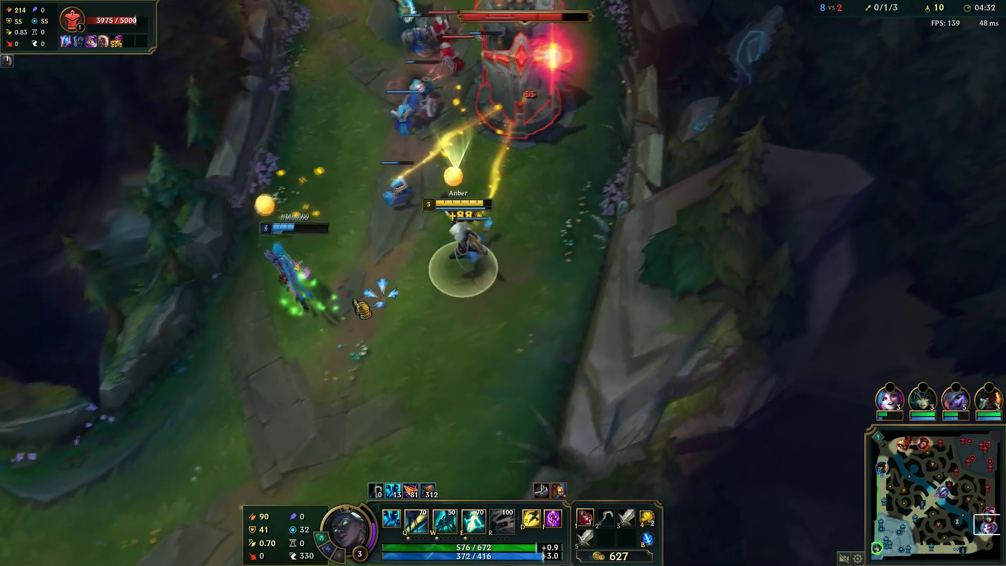
right_click(464, 143)
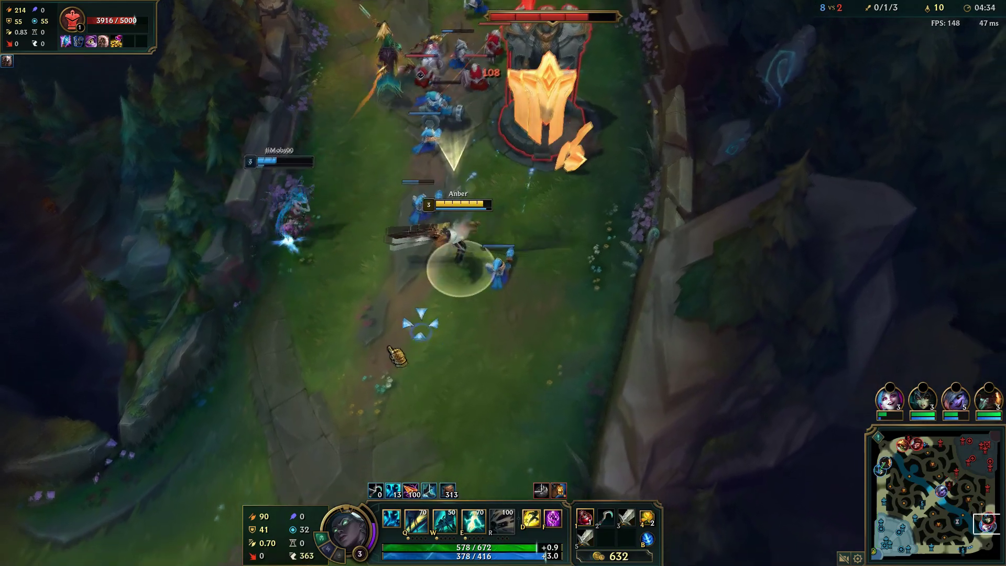
- Trade with Vayne and Nami Bot using Q and W, retreating into the grass and re-engaging
right_click(429, 167)
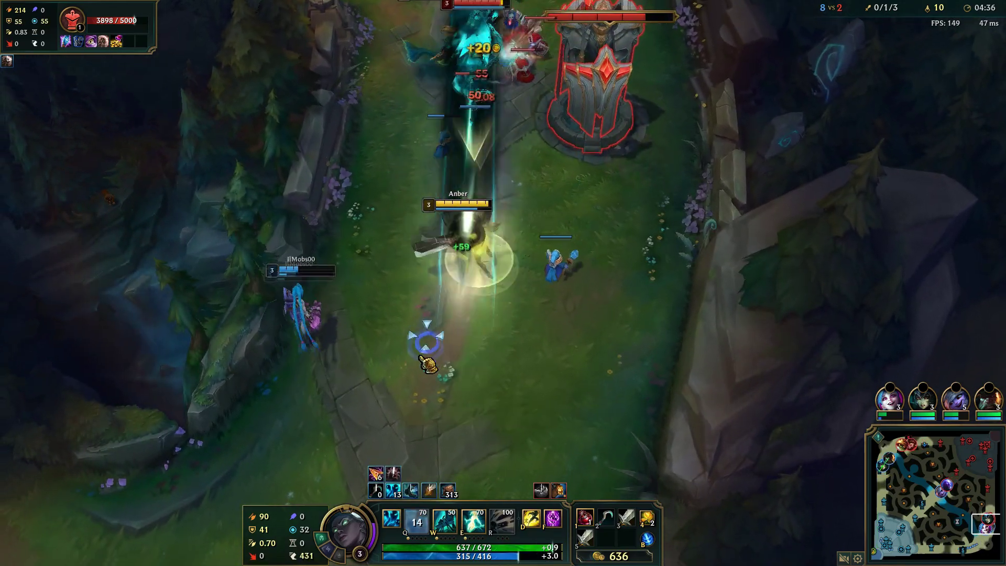
key(q)
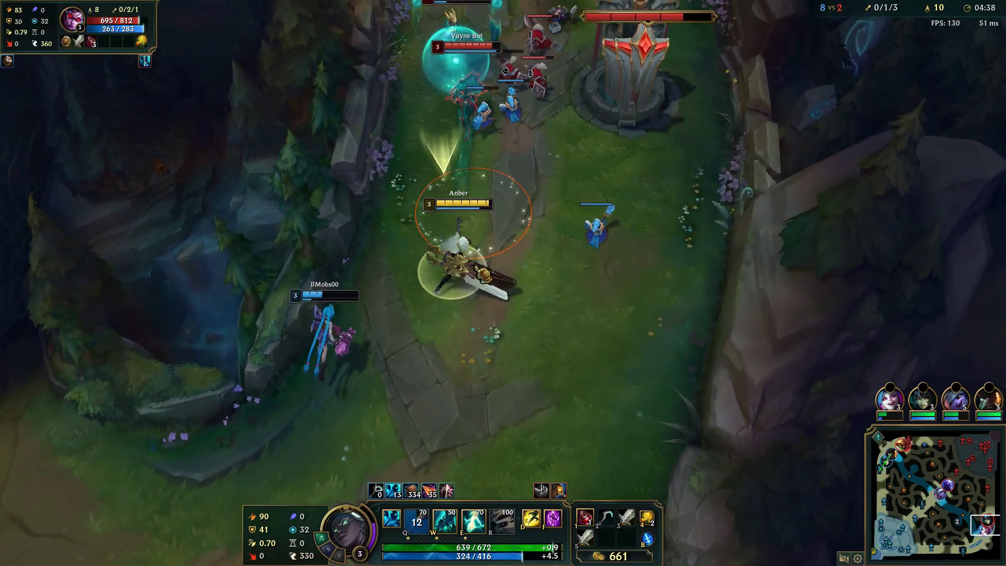
right_click(496, 315)
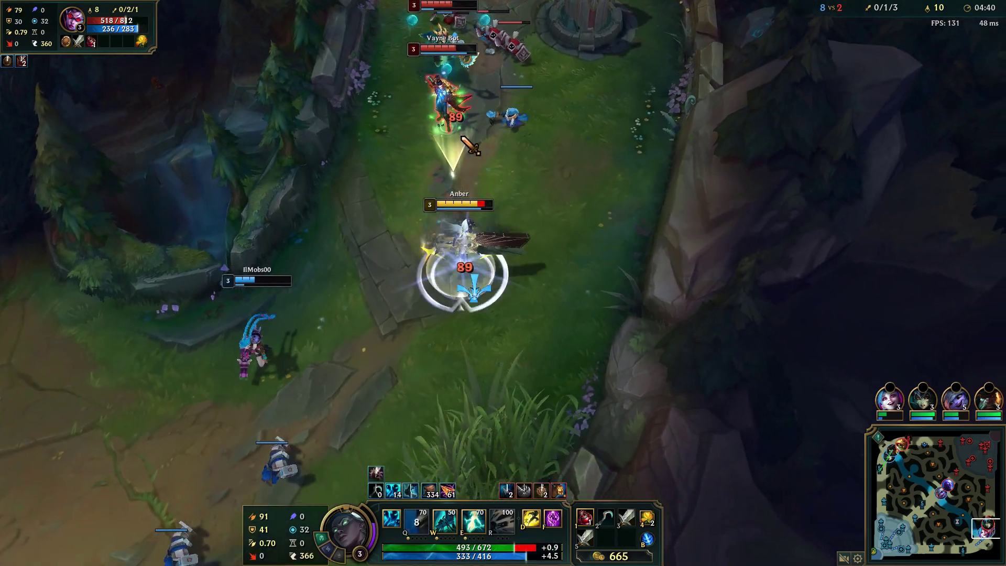
key(w)
right_click(468, 336)
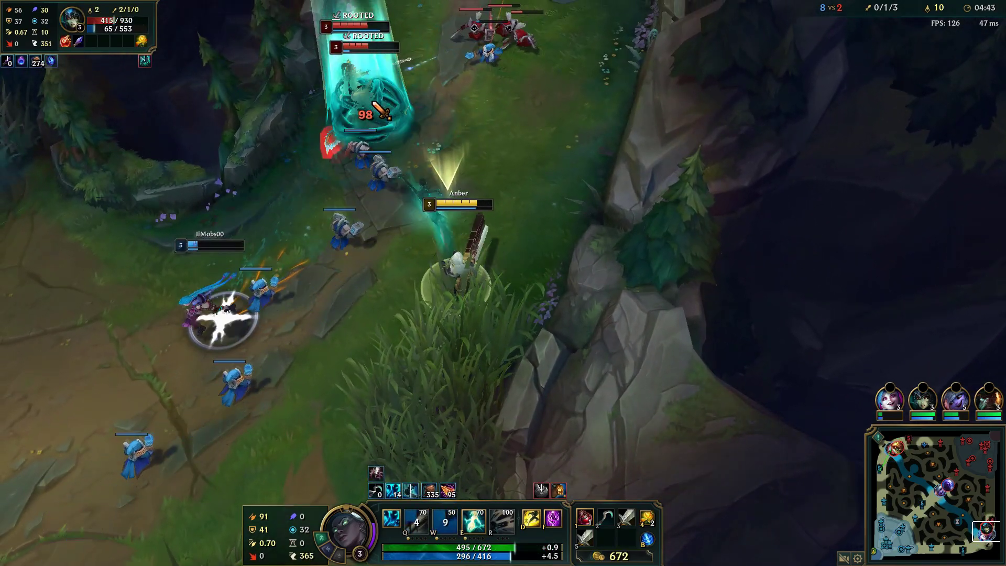
right_click(385, 110)
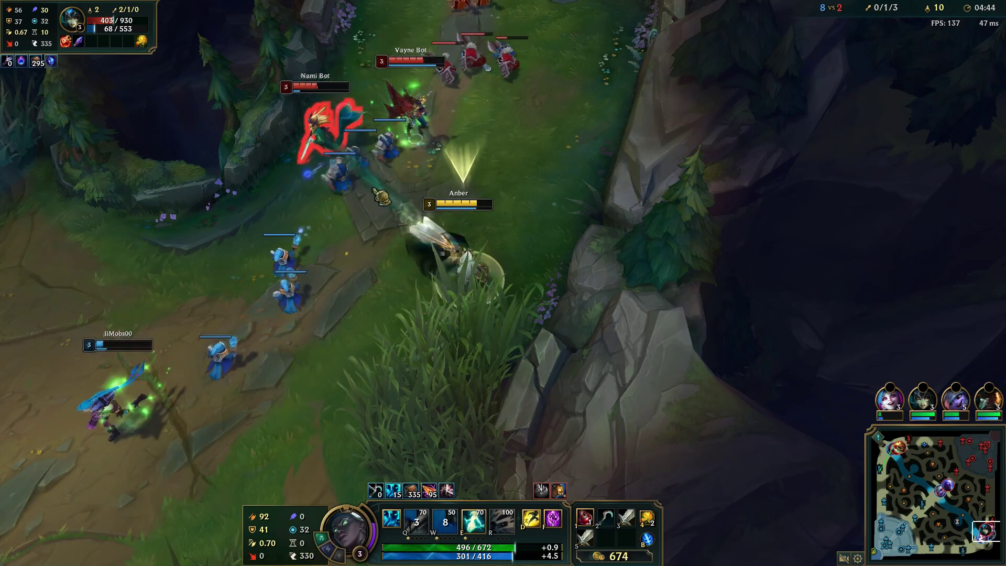
right_click(434, 367)
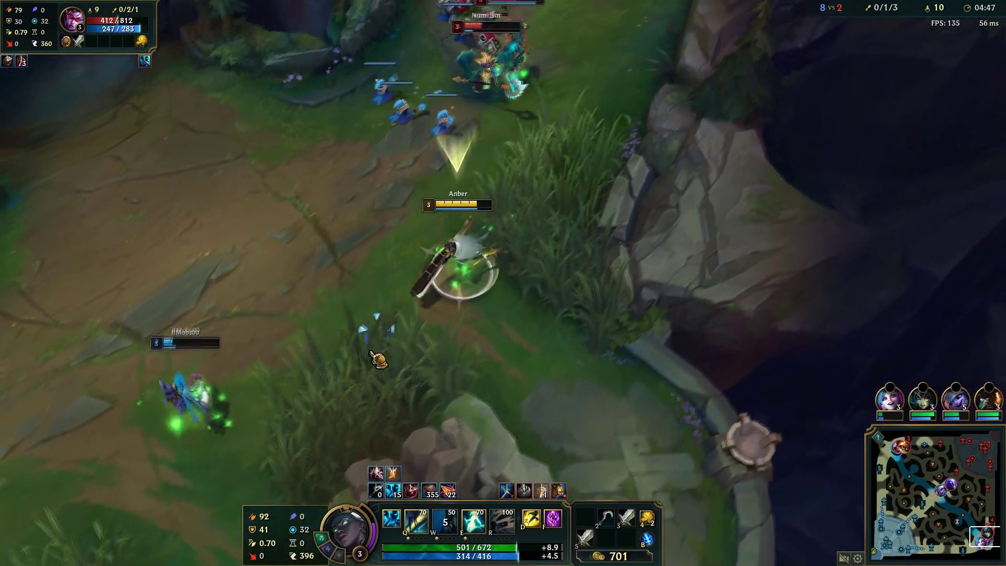
right_click(513, 161)
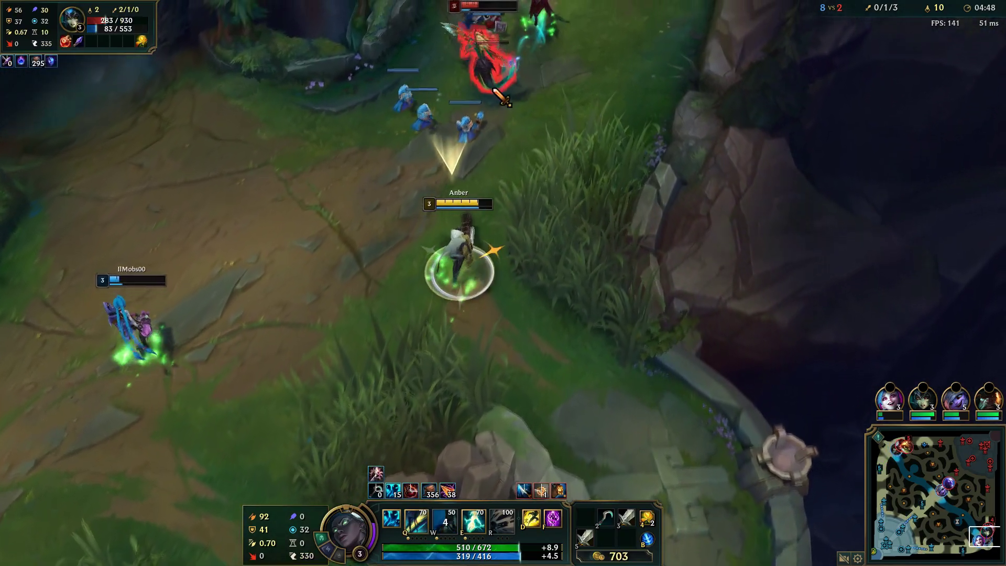
right_click(476, 66)
key(q)
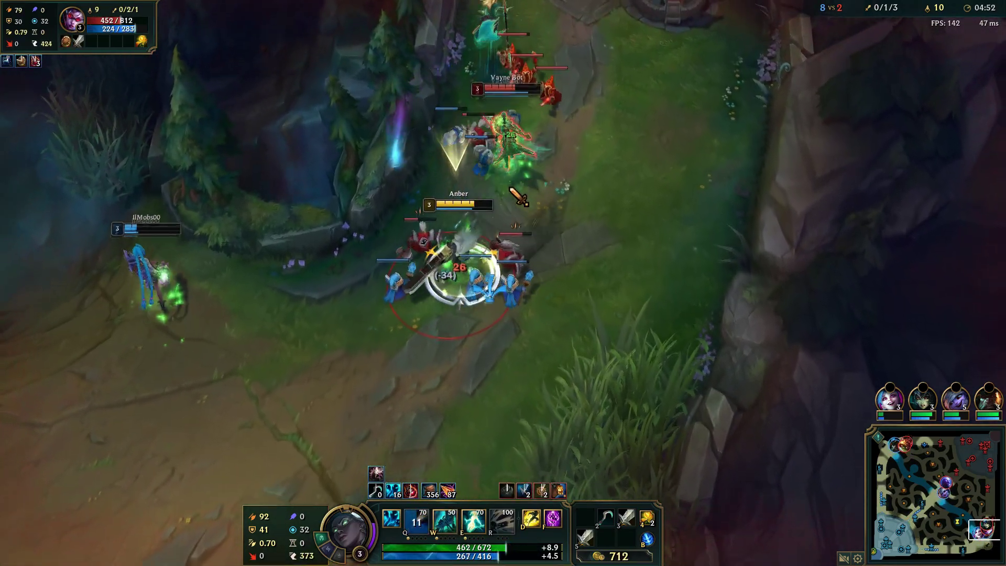
right_click(497, 145)
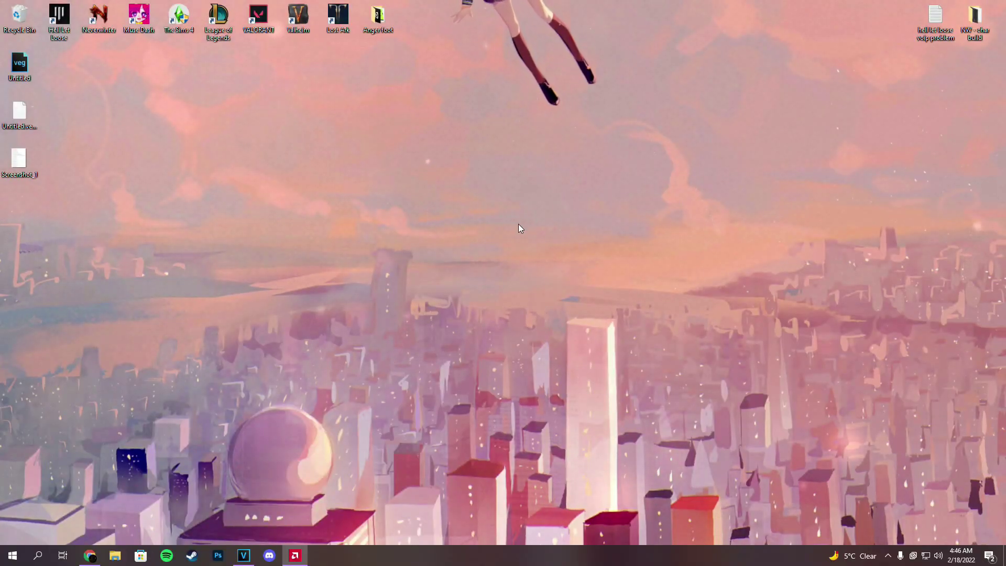
- Launch the Japanese client from the shortcut, view the スプラッシュ art, then choose サインアウト
double_click(227, 36)
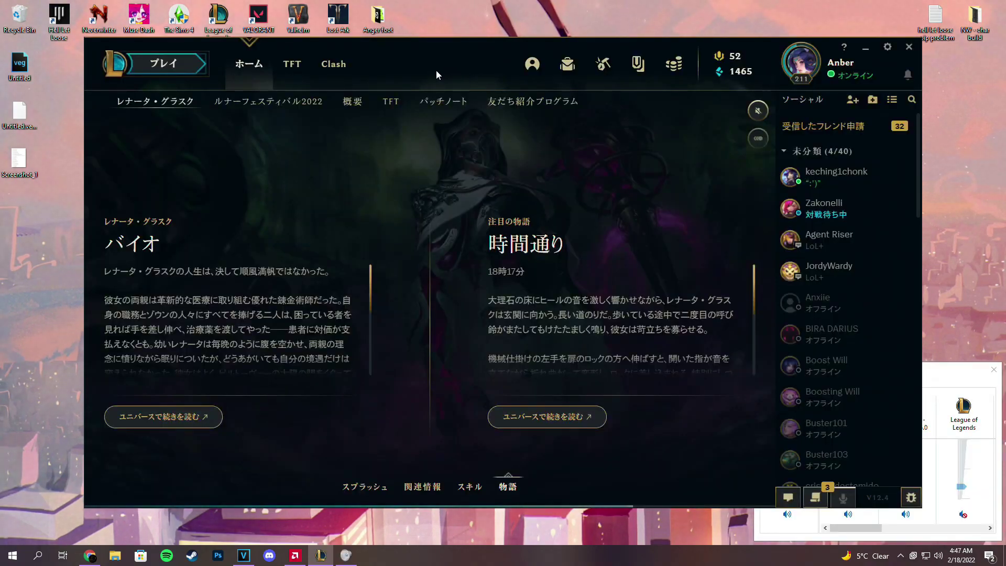
click(265, 65)
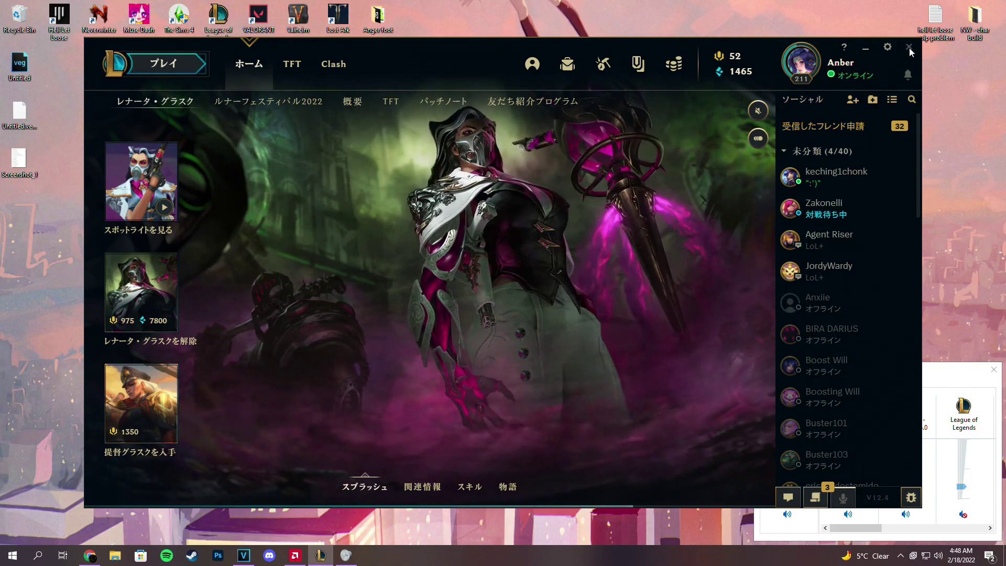
click(910, 48)
click(546, 306)
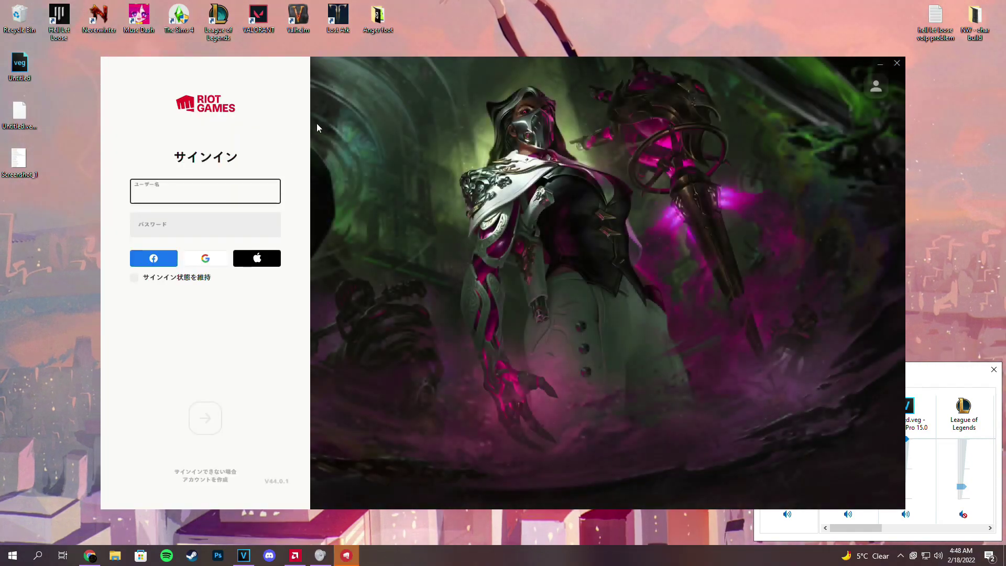
- Dismiss the Riot Client sign-in window using the X at its top right
click(447, 71)
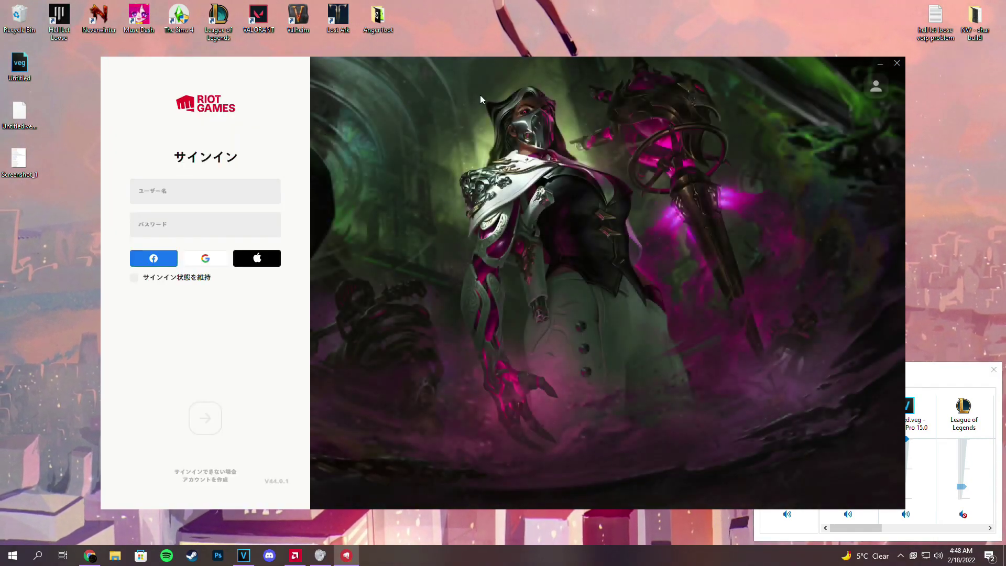
click(896, 63)
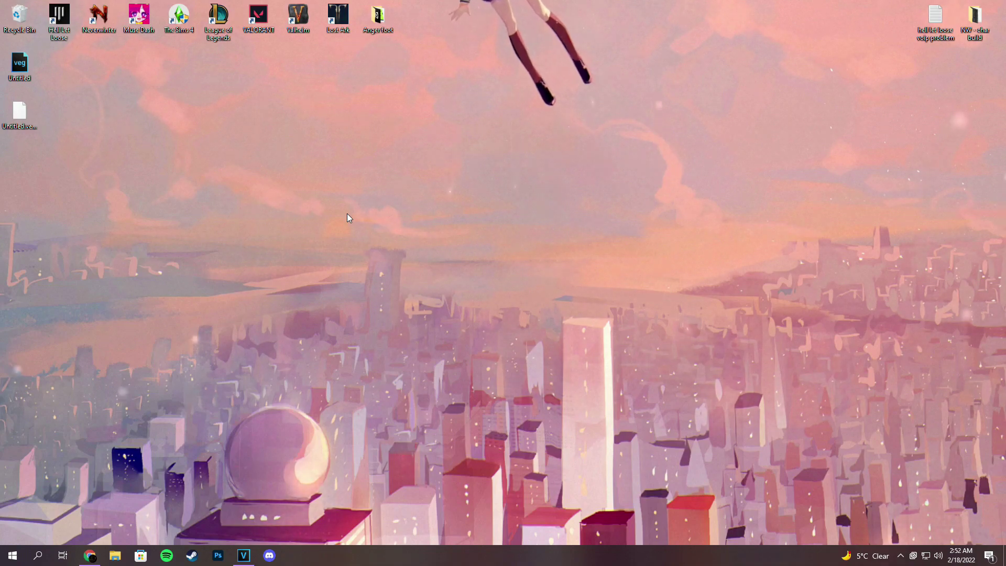
- Open the shortcut's file location and browse up through Riot Games into the League of Legends folder
right_click(221, 30)
click(256, 276)
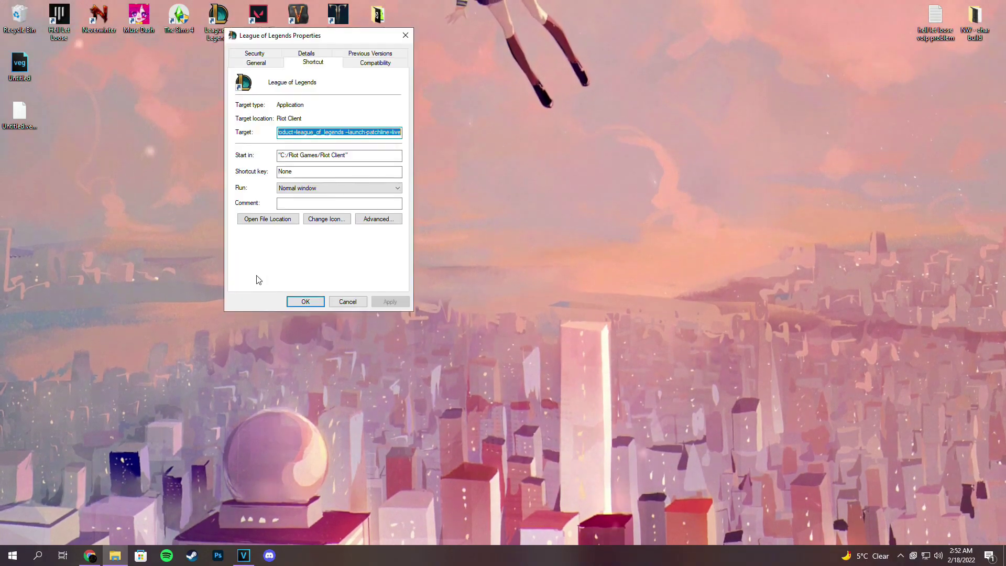
click(264, 219)
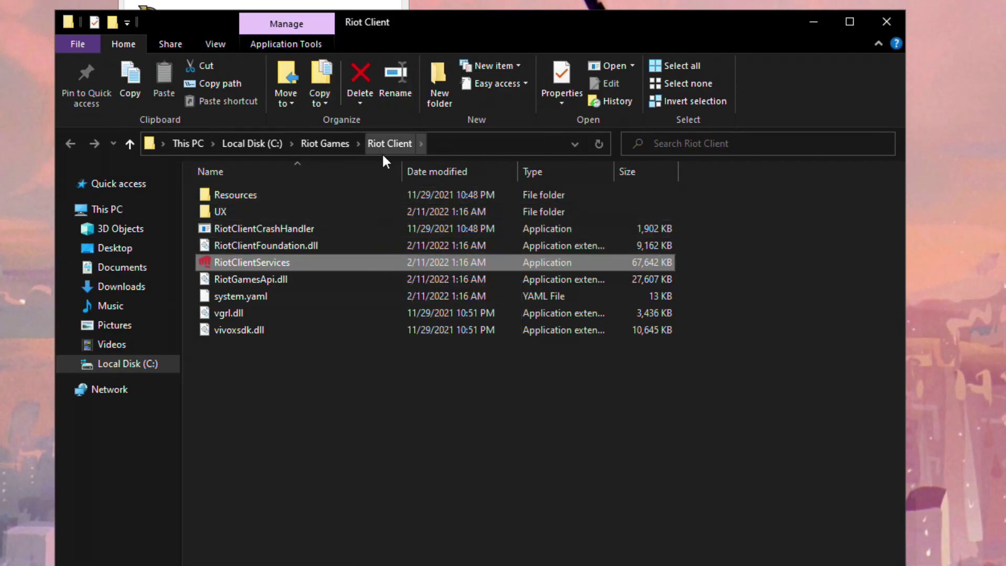
click(310, 149)
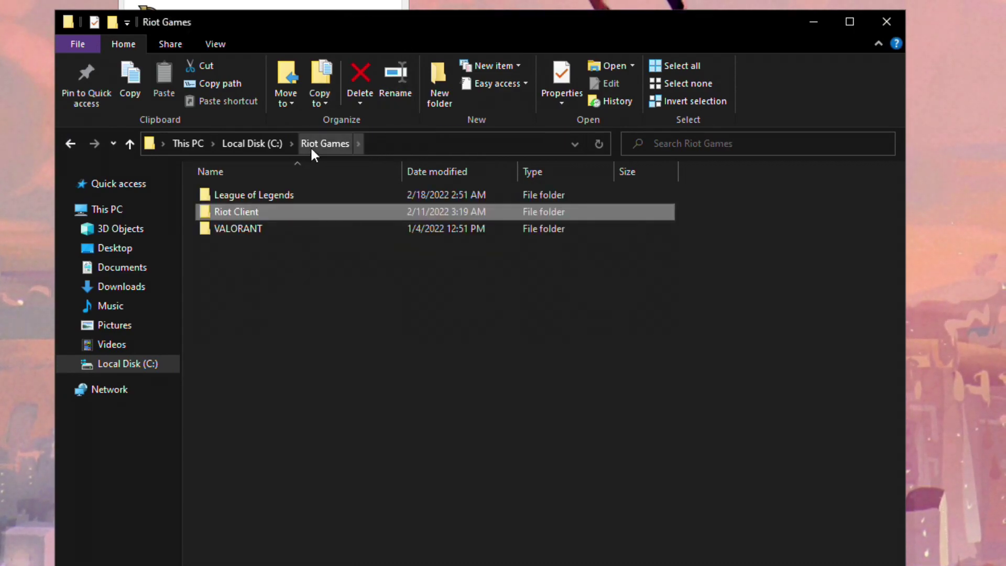
click(229, 201)
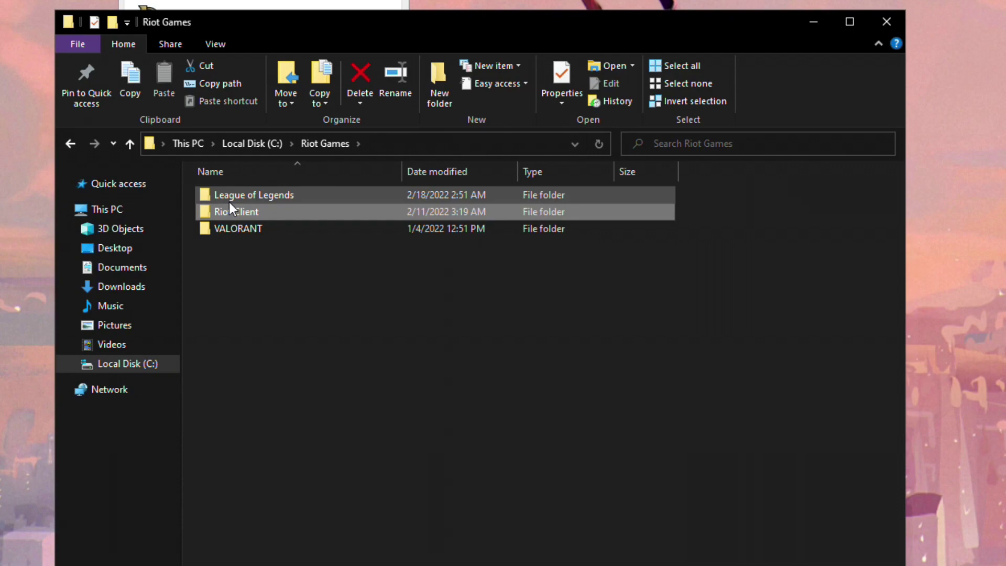
double_click(265, 193)
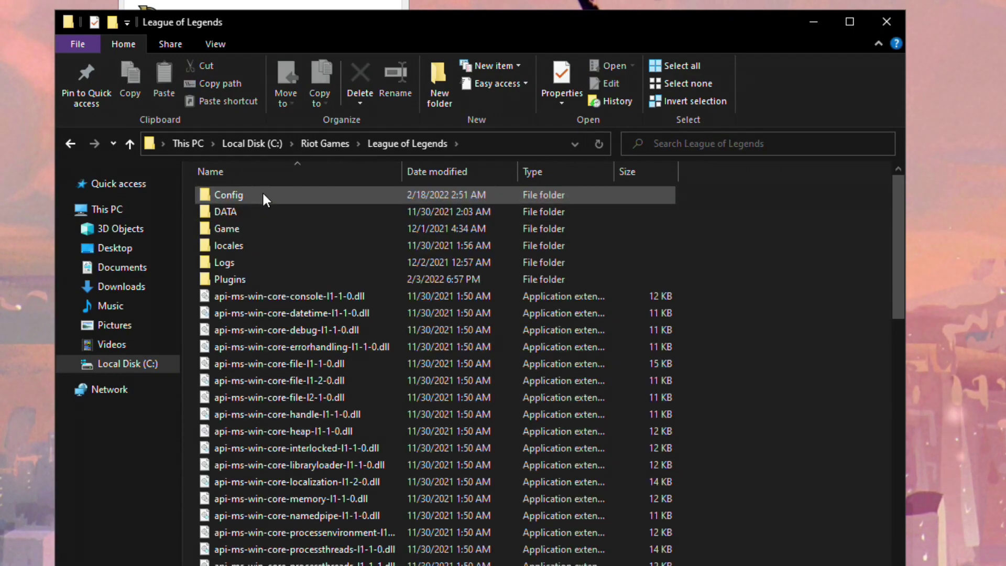
scroll(381, 315, down, 3)
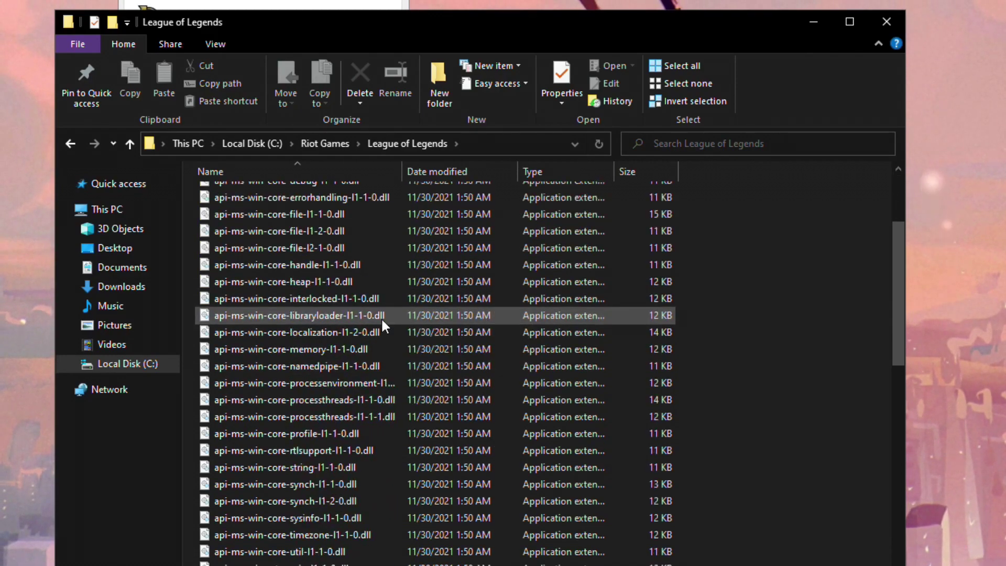
scroll(346, 354, down, 1)
scroll(315, 387, down, 5)
scroll(311, 382, down, 4)
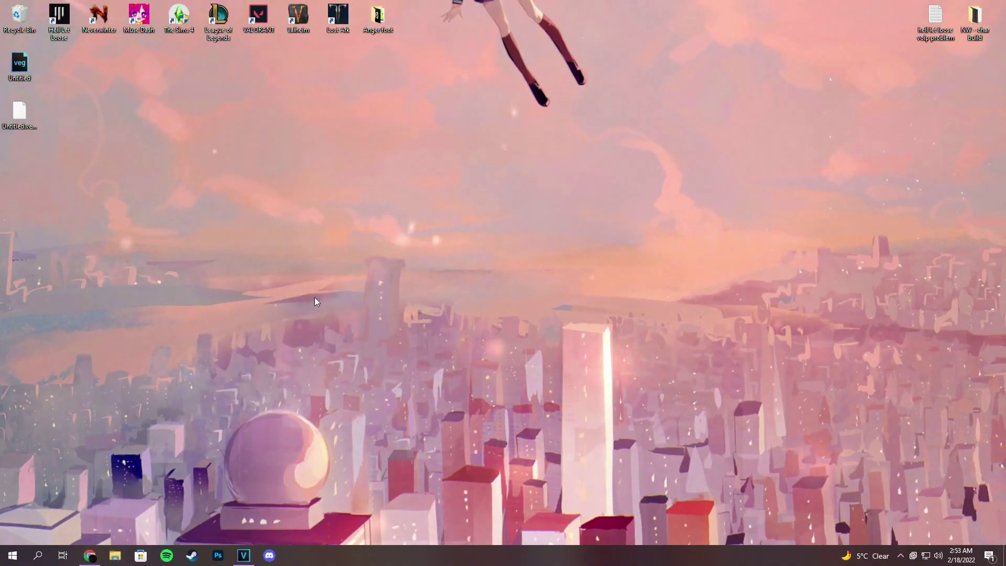
- Browse to This PC > Local Disk (C:) > Riot Games > League of Legends
click(118, 557)
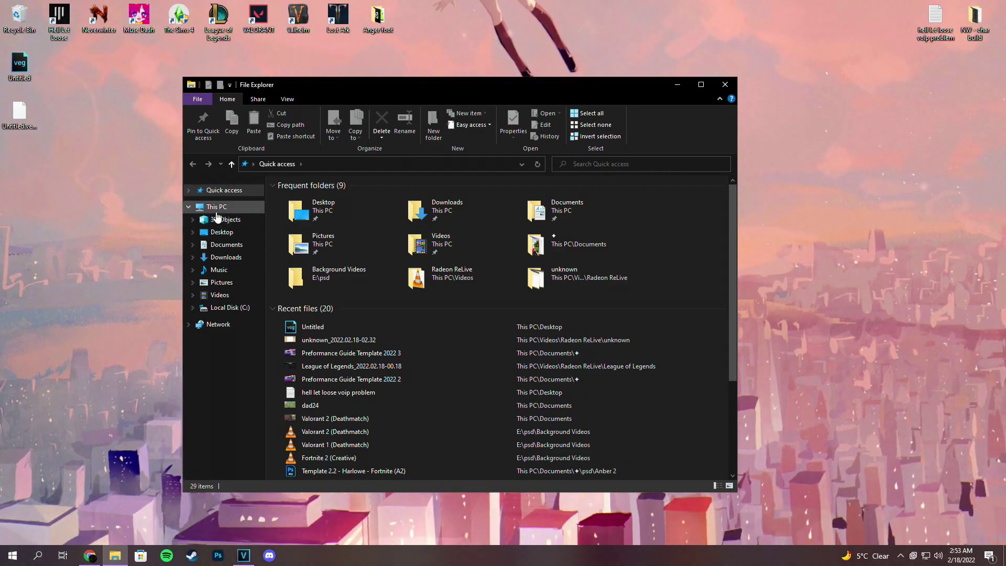
click(217, 210)
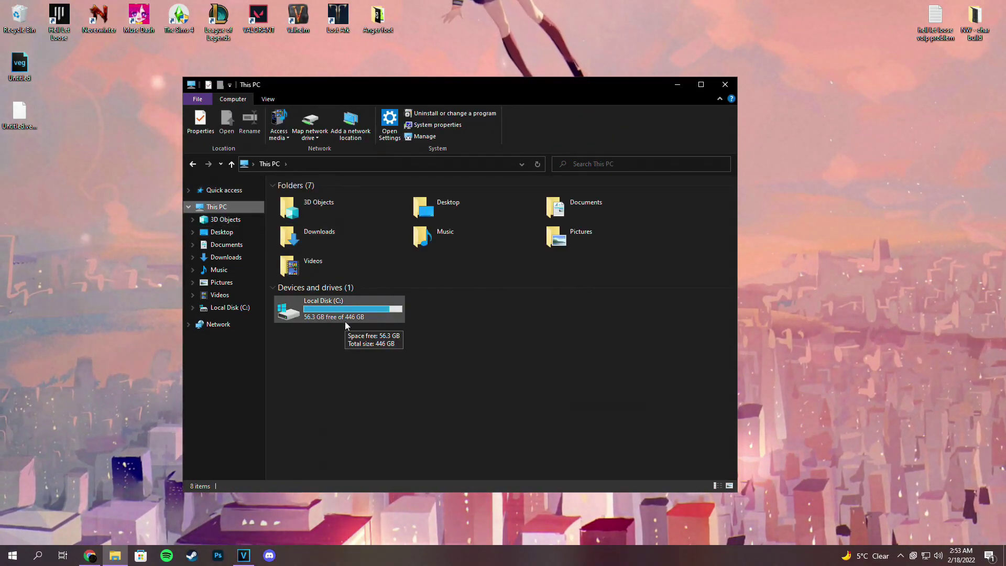
double_click(345, 322)
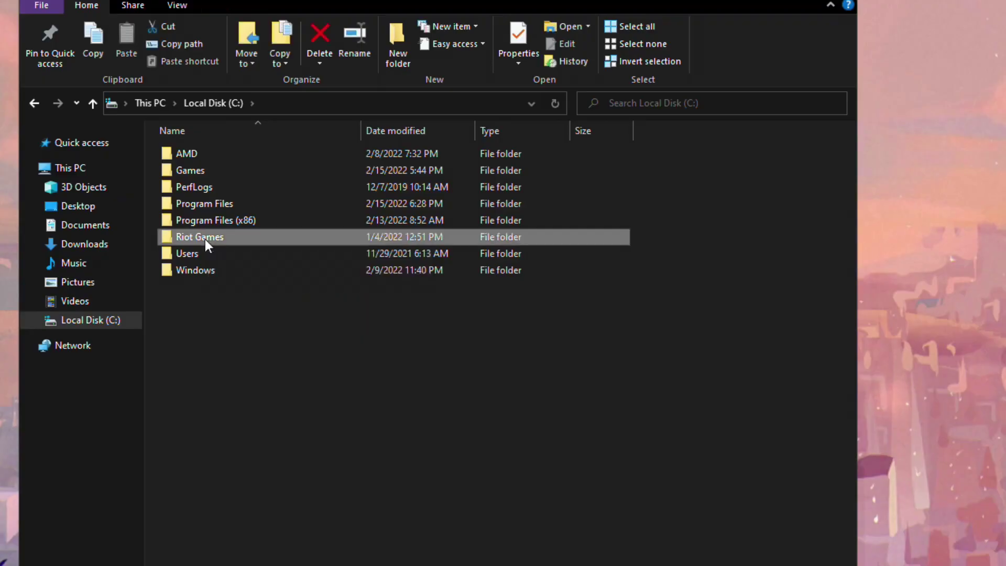
double_click(312, 255)
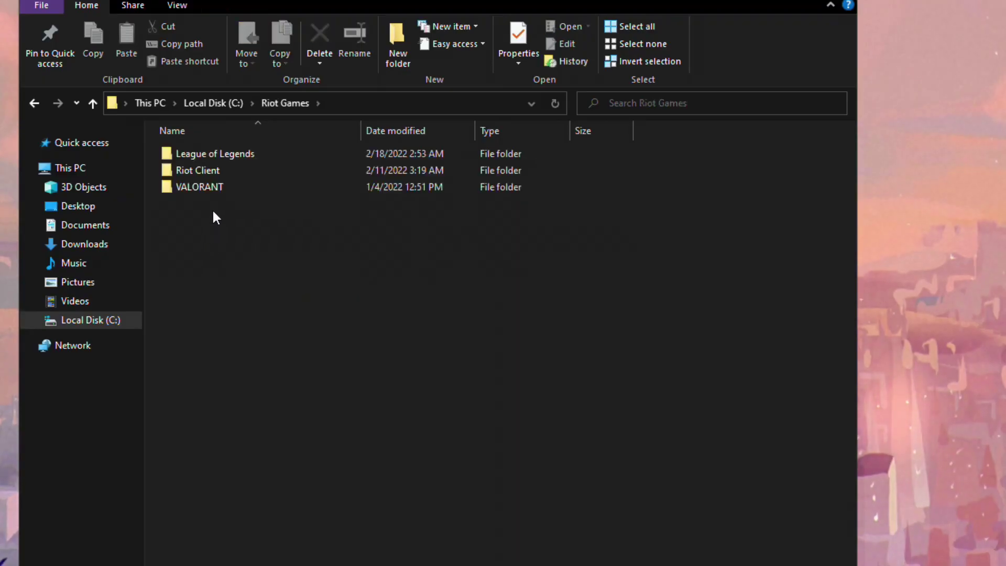
double_click(192, 157)
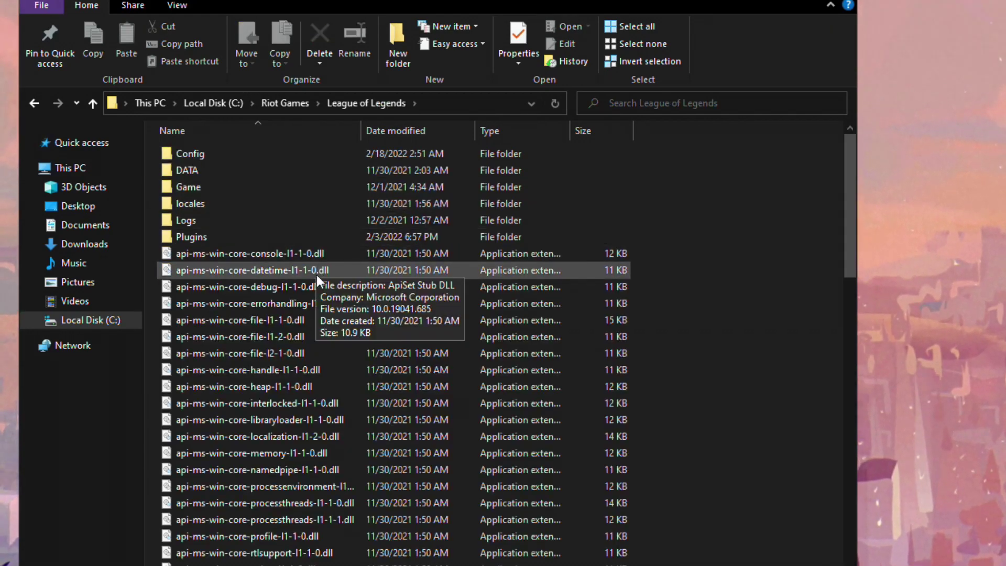
scroll(318, 279, down, 8)
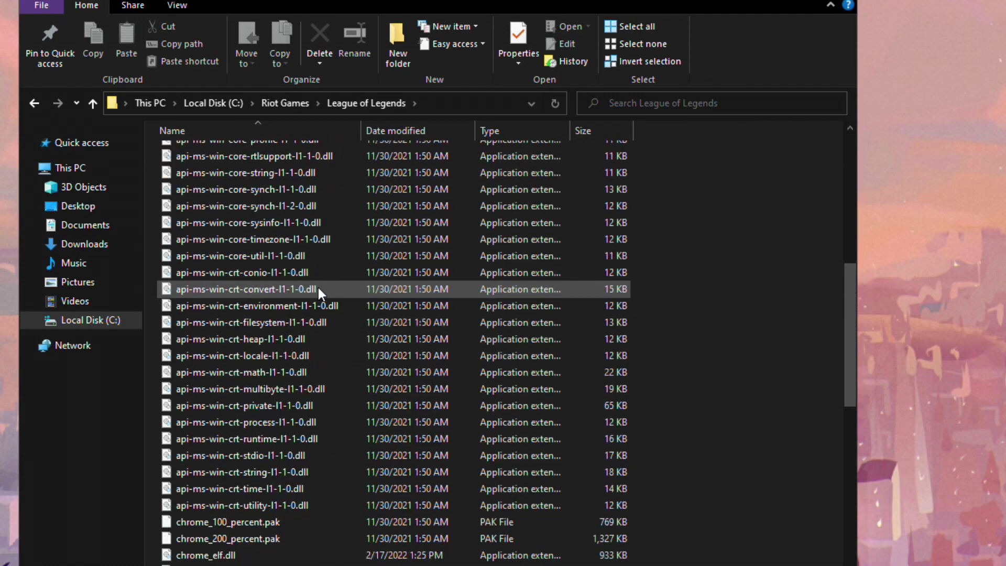
scroll(317, 286, down, 6)
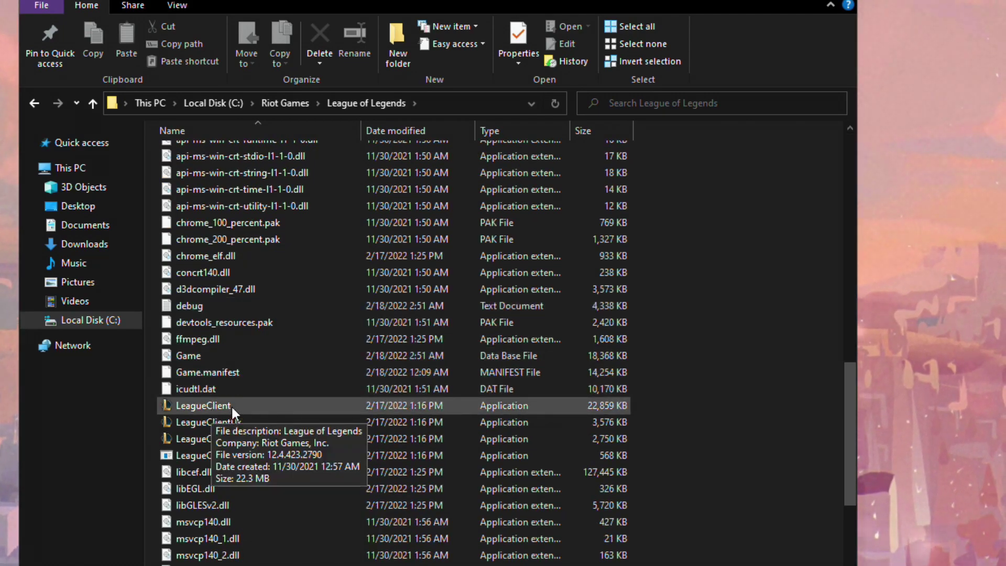
- Create a shortcut to LeagueClient and drag it onto the desktop
right_click(178, 412)
click(209, 340)
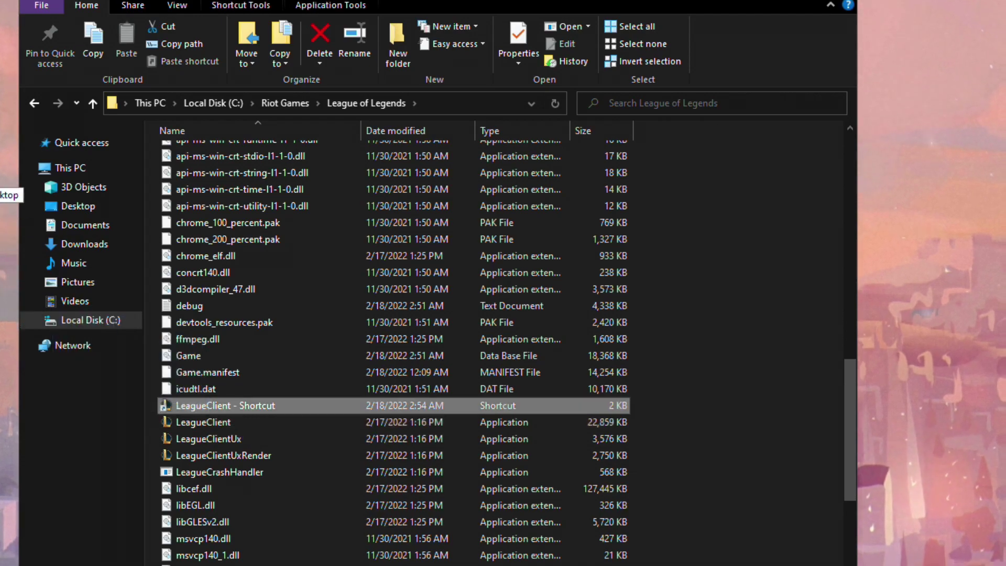
drag(187, 406, 7, 184)
- Delete the old shortcut, move the new one beside The Sims 4, and rename it
key(alt+F4)
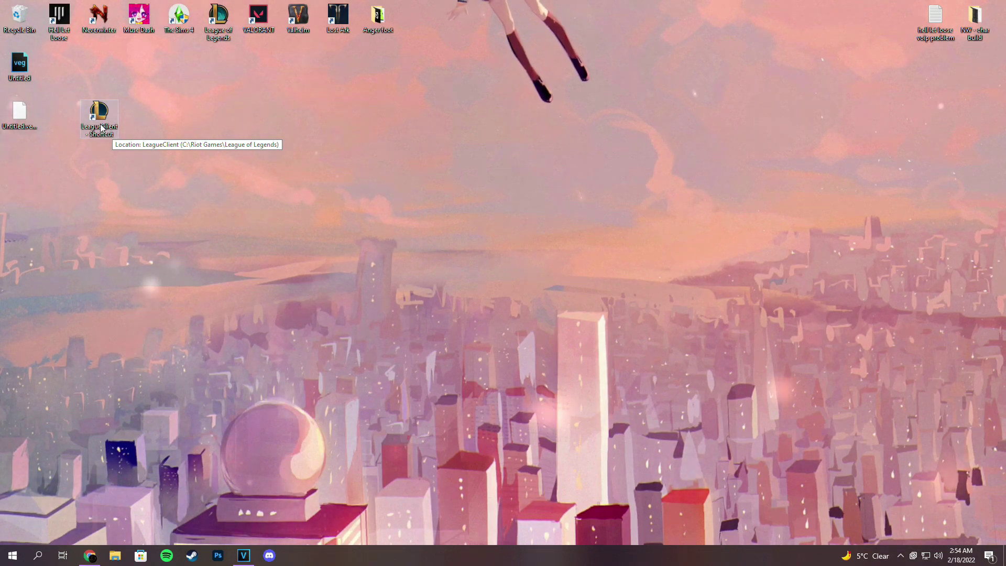
drag(225, 26, 23, 27)
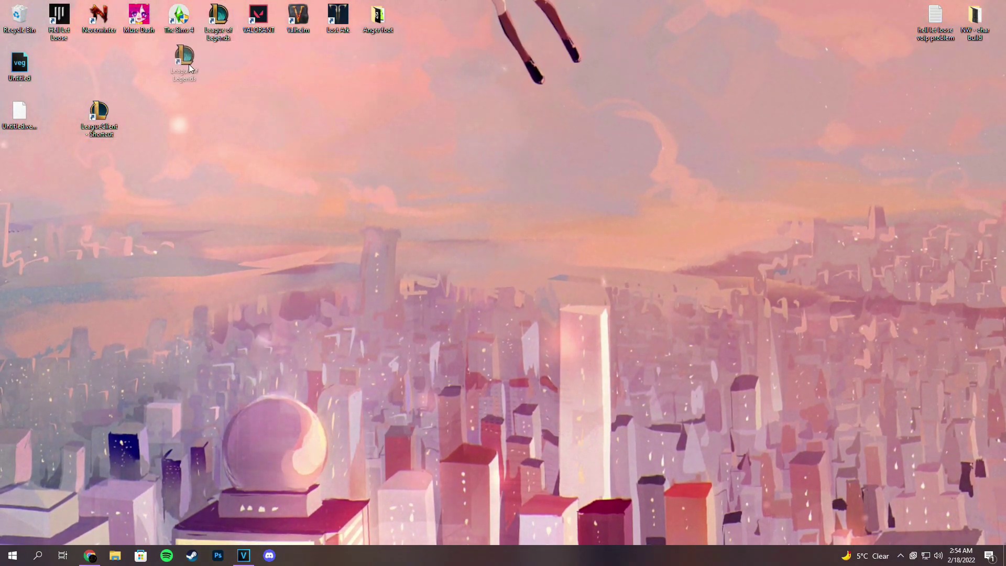
right_click(11, 24)
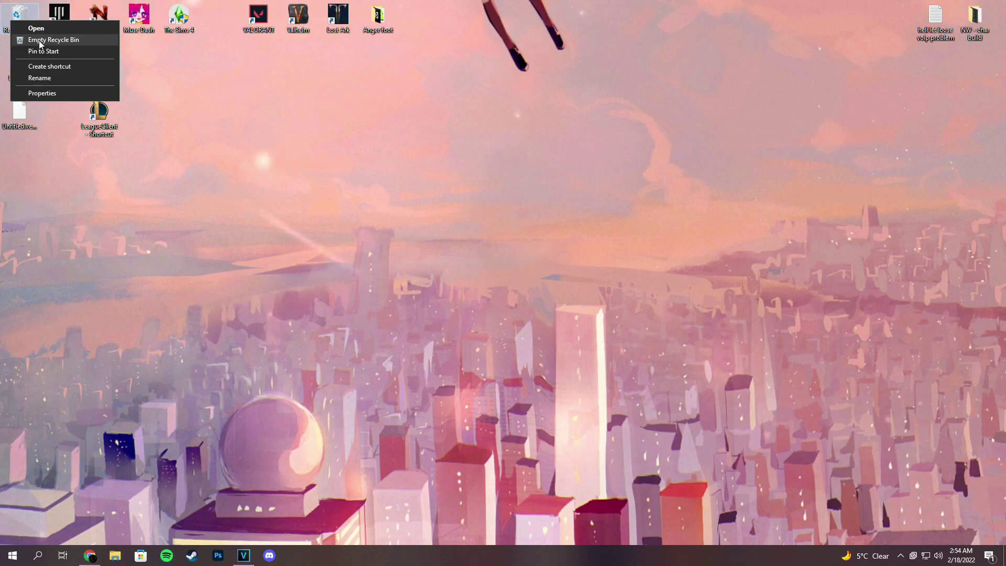
drag(98, 110, 218, 23)
right_click(217, 22)
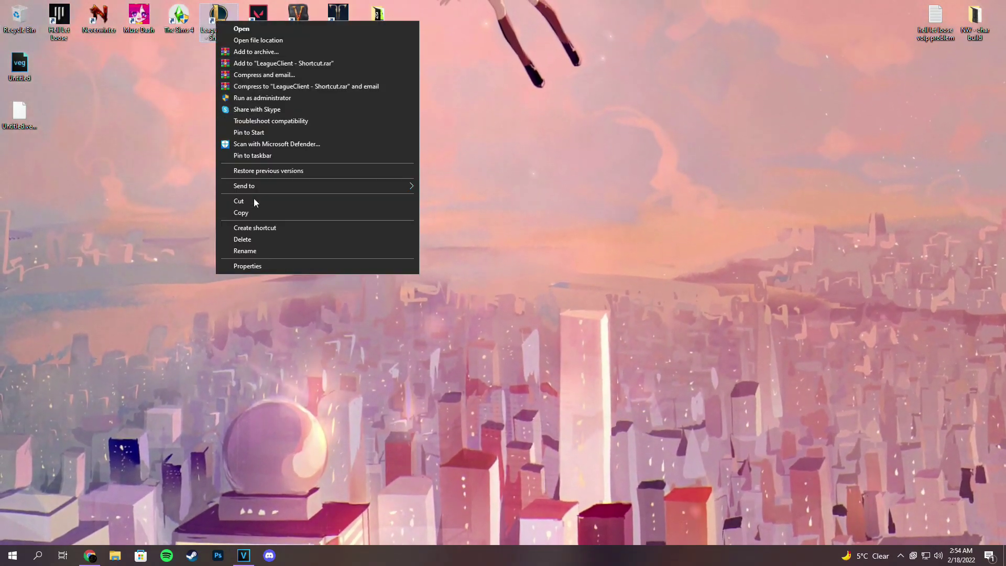
click(249, 254)
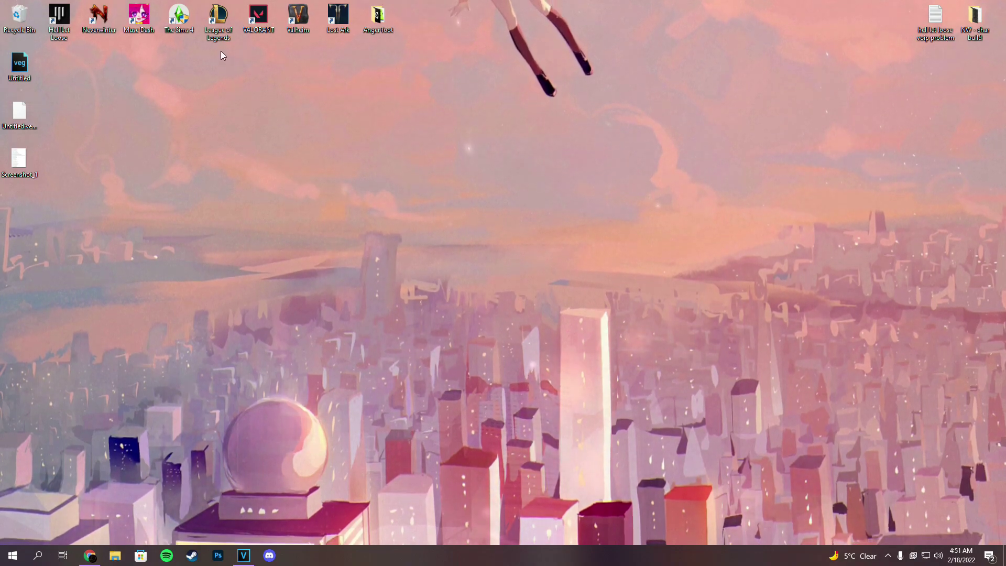
- Append -locale=en_GB to the shortcut's Target in Properties and save with OK
right_click(218, 24)
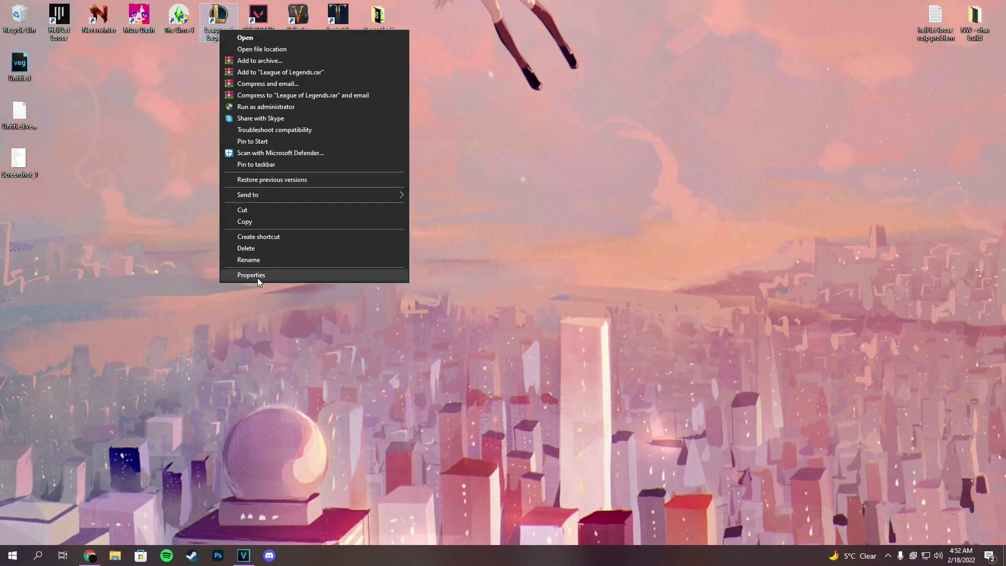
click(260, 275)
drag(455, 155, 457, 133)
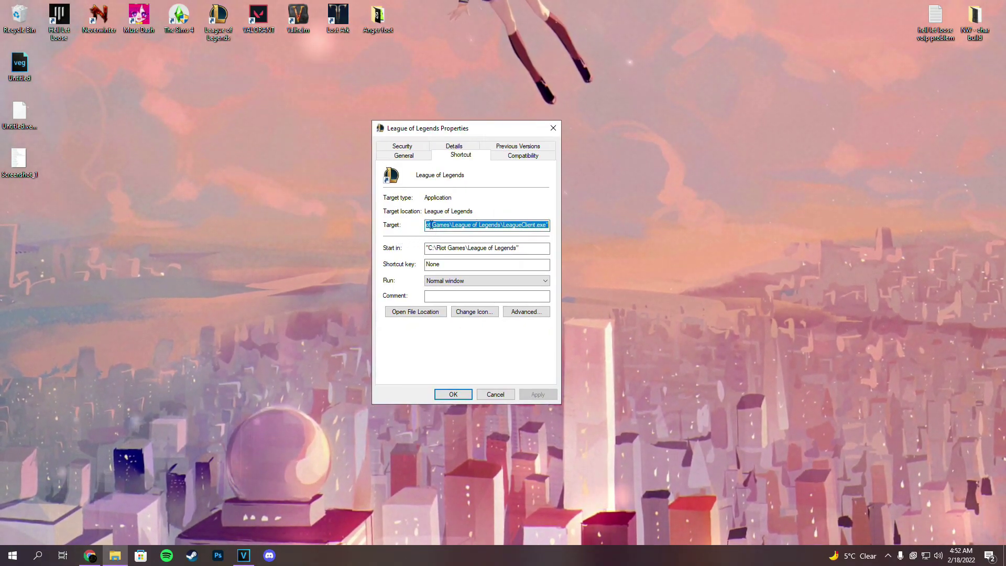
click(488, 225)
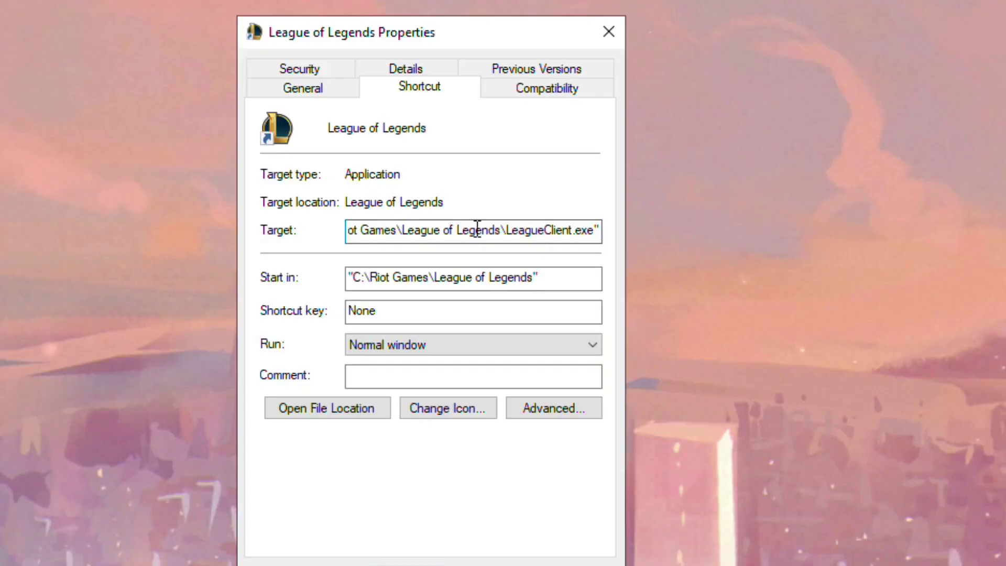
drag(521, 234, 609, 223)
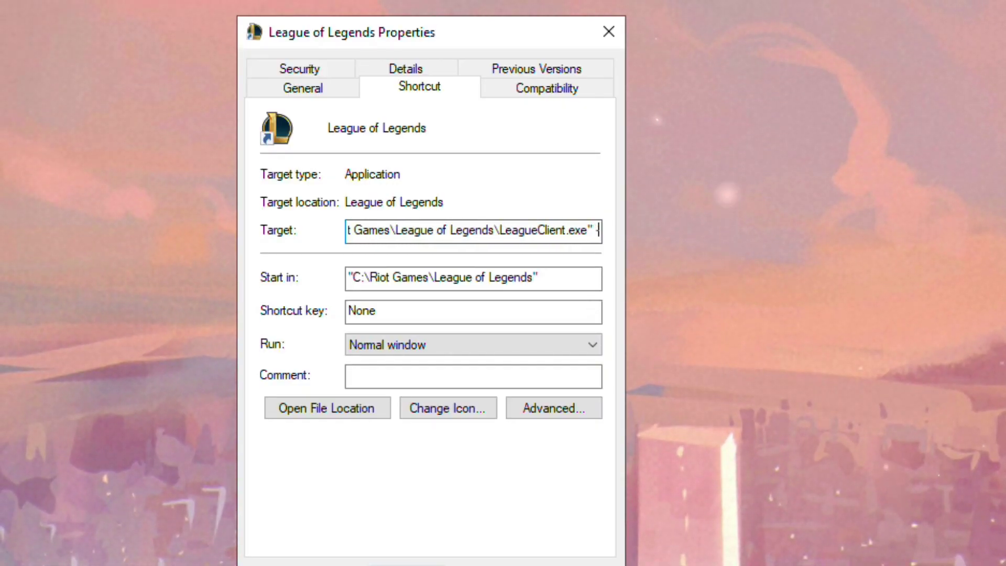
text(--locale=en_G)
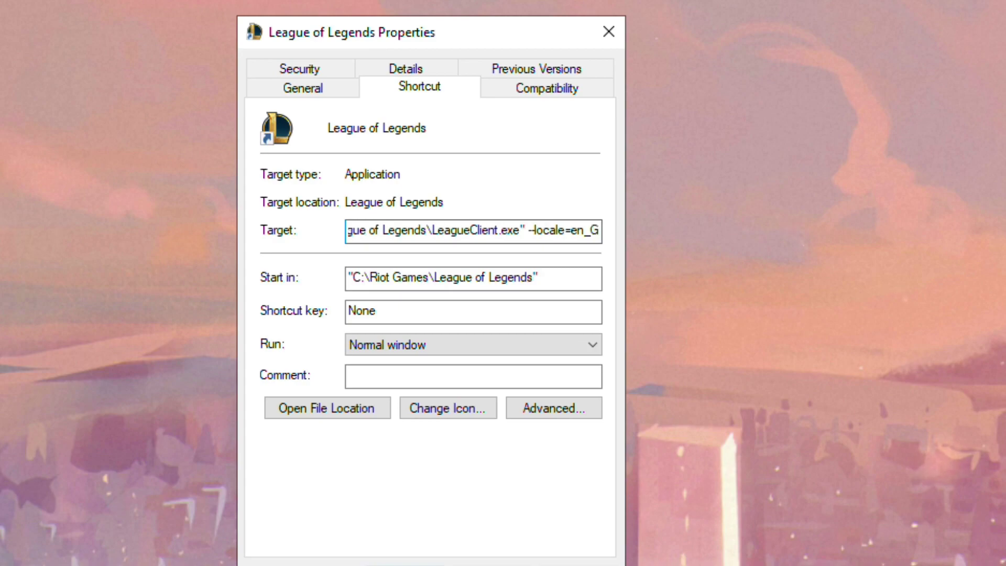
text(B)
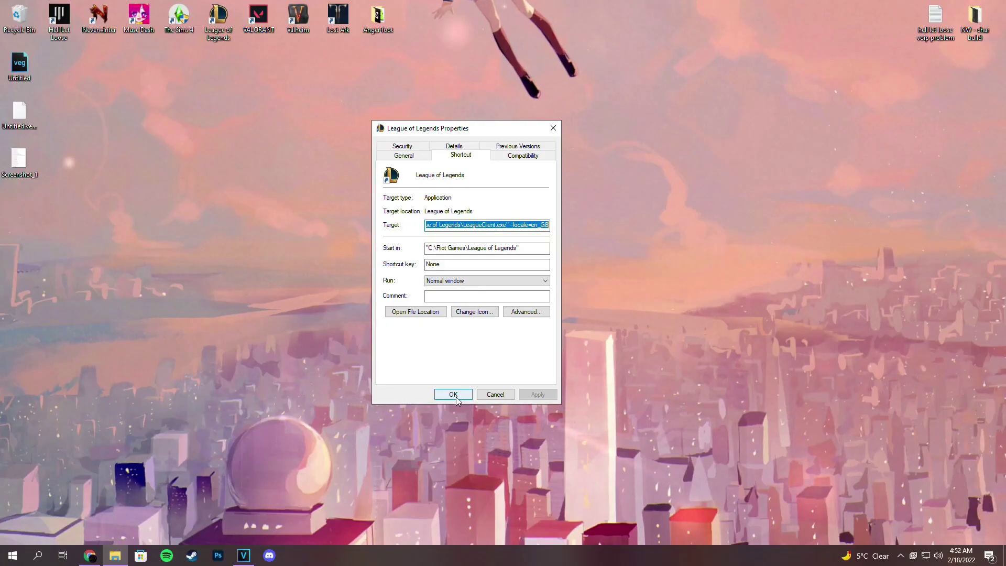
click(454, 395)
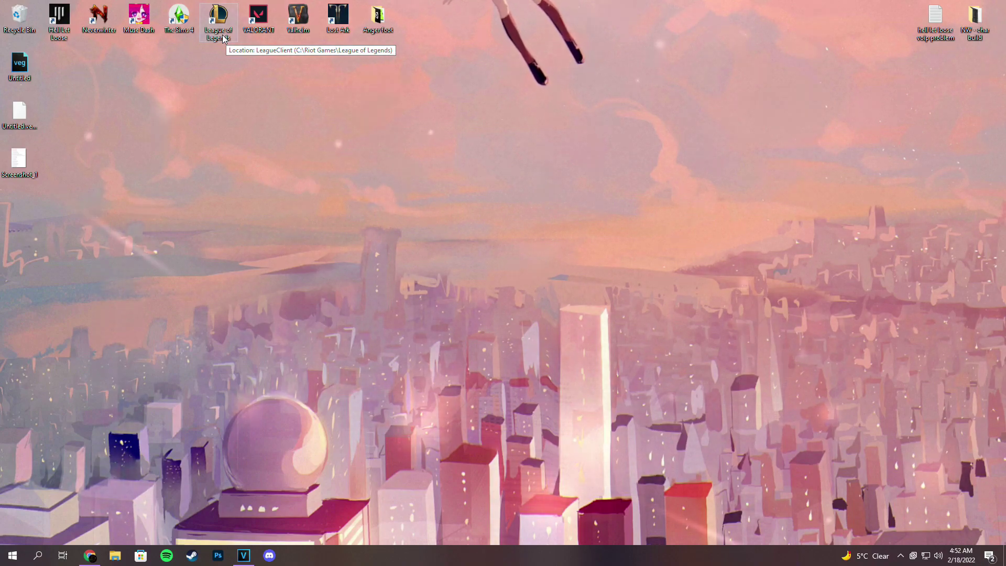
- Relaunch League of Legends in English from the edited shortcut, check the volume mixer, and browse Discover videos
double_click(225, 38)
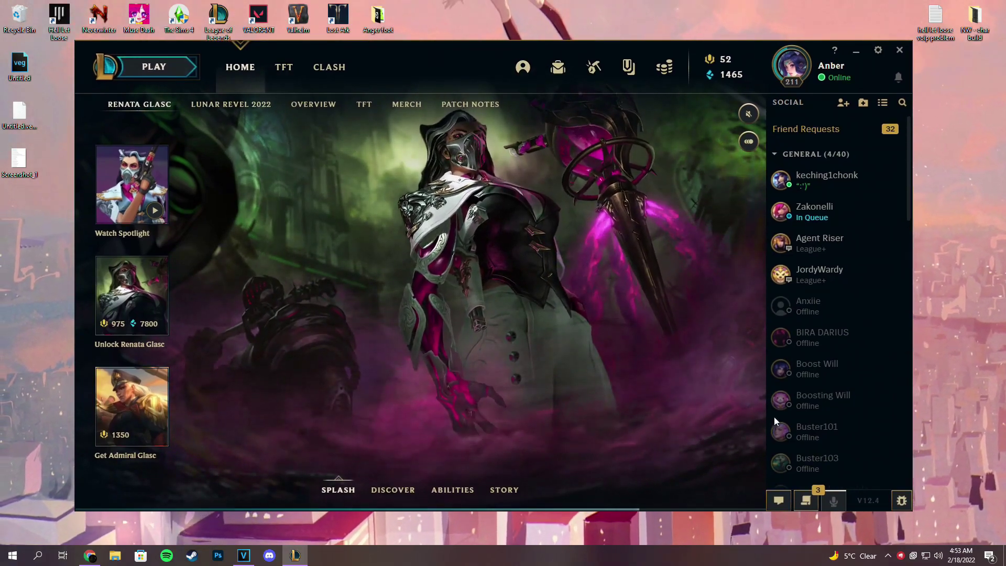
right_click(939, 555)
click(905, 495)
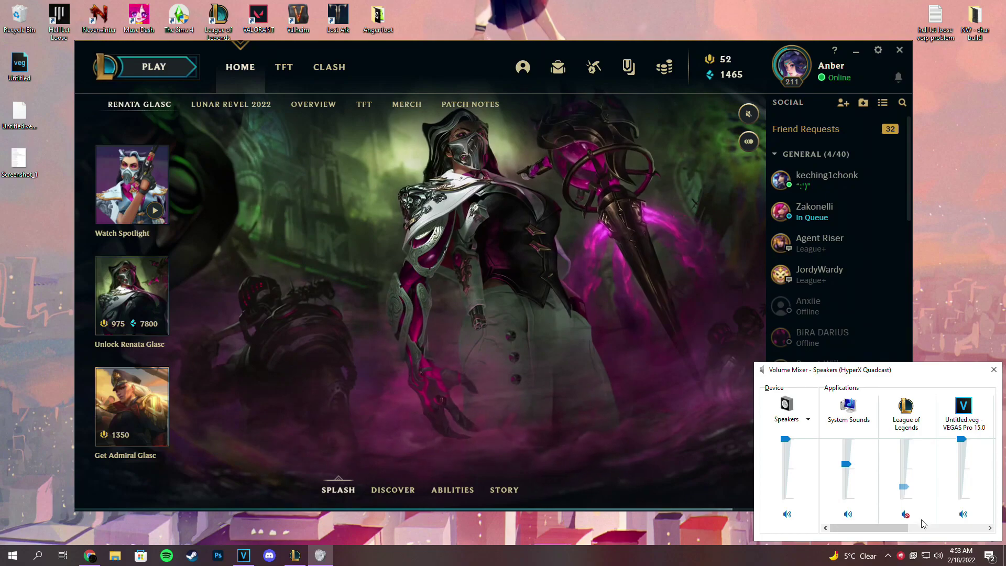
click(393, 490)
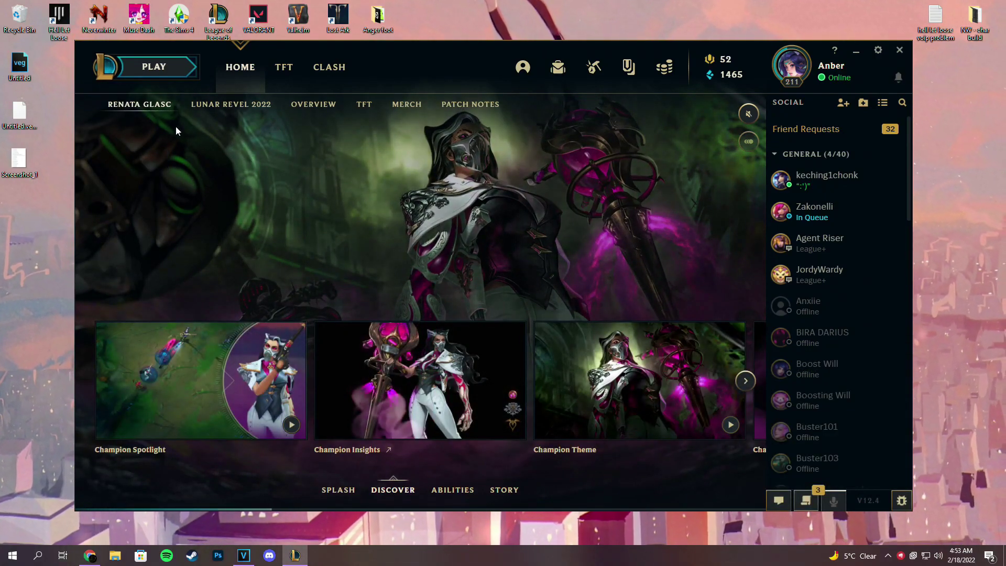
drag(420, 59, 432, 56)
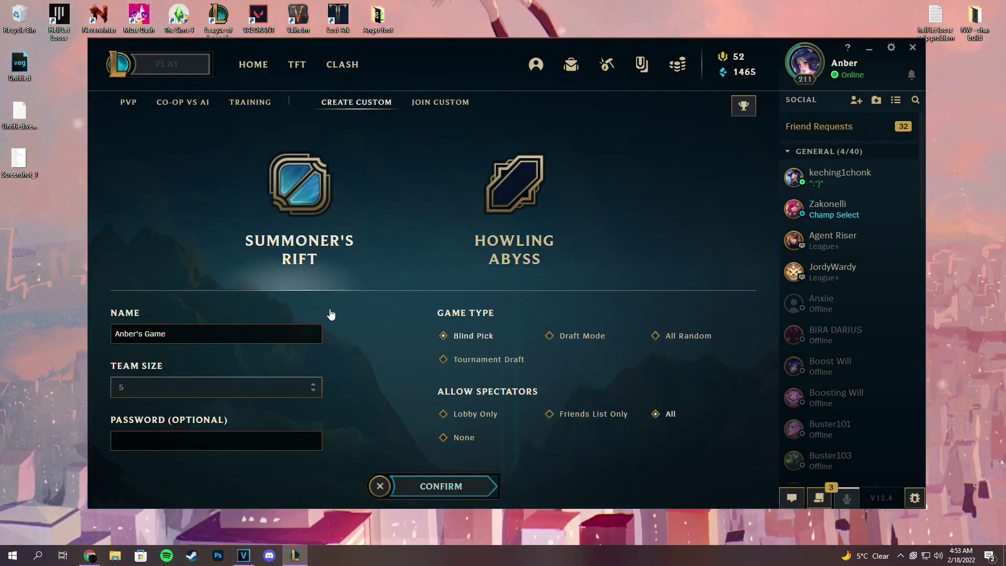
- Create the custom lobby, add bots, start the game, and lock in Irelia from the Top filter
click(421, 486)
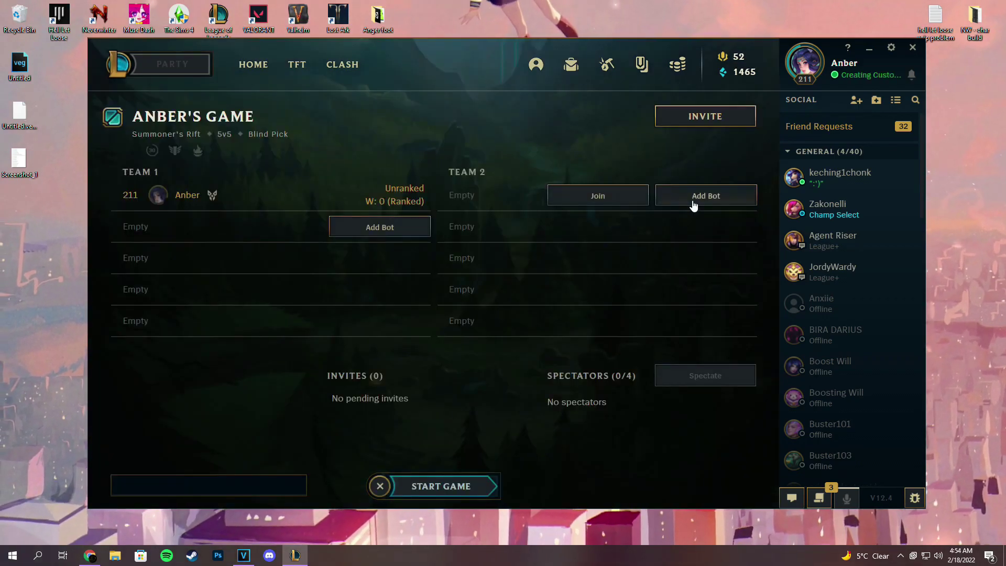
click(397, 227)
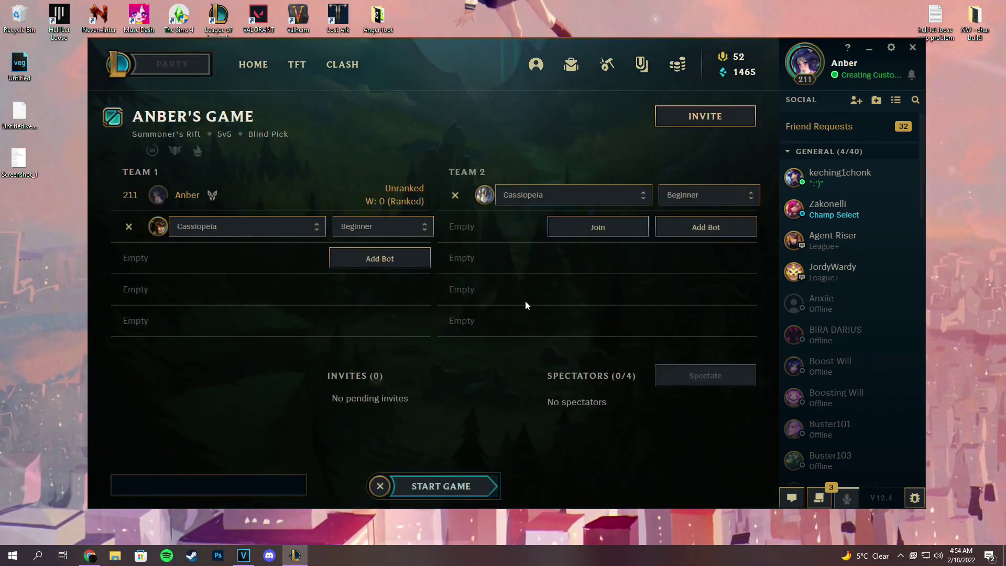
click(441, 485)
click(324, 105)
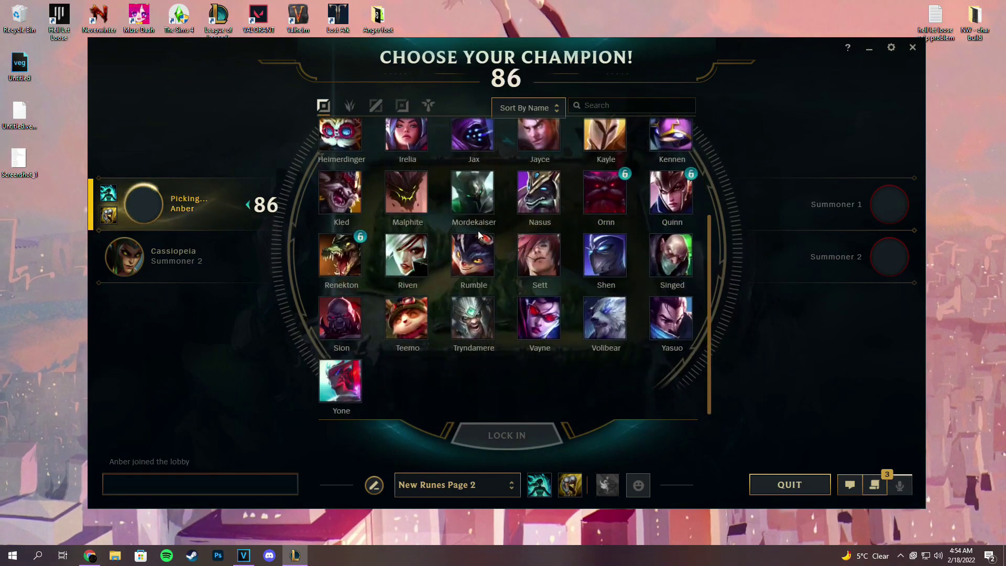
click(407, 272)
click(492, 446)
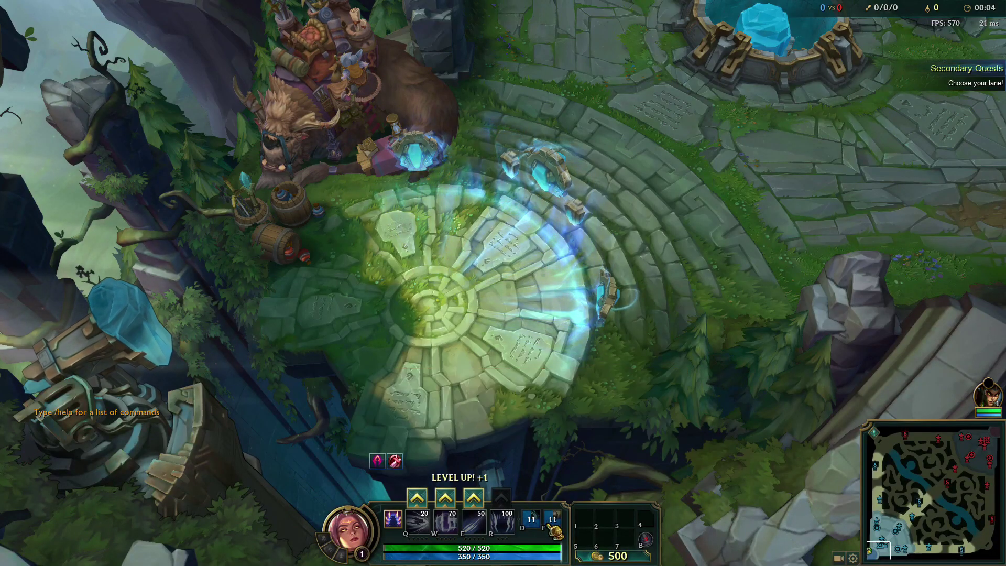
- Level the W ability and buy the Doran's Blade starter from the shop
click(445, 497)
click(597, 556)
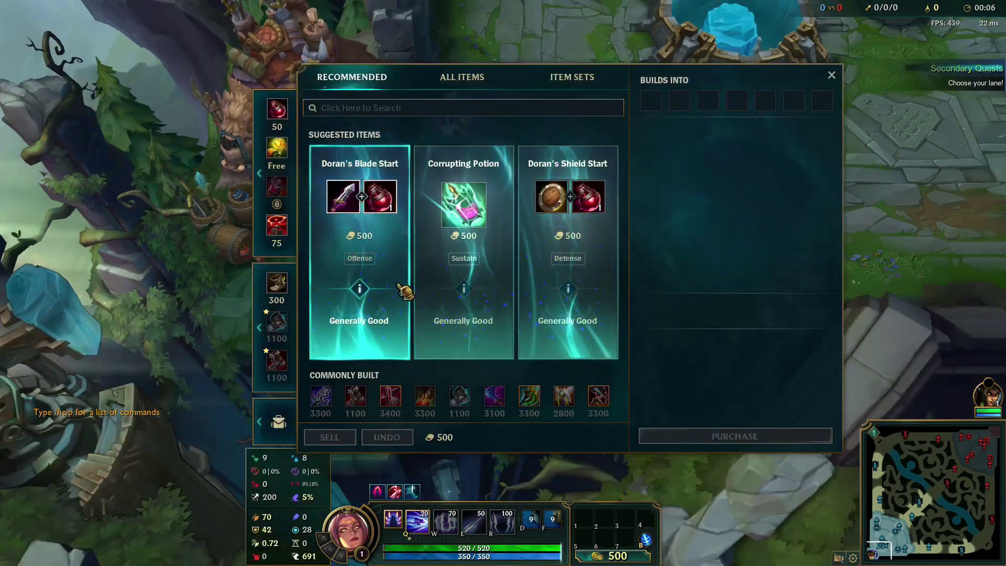
mouse_move(343, 197)
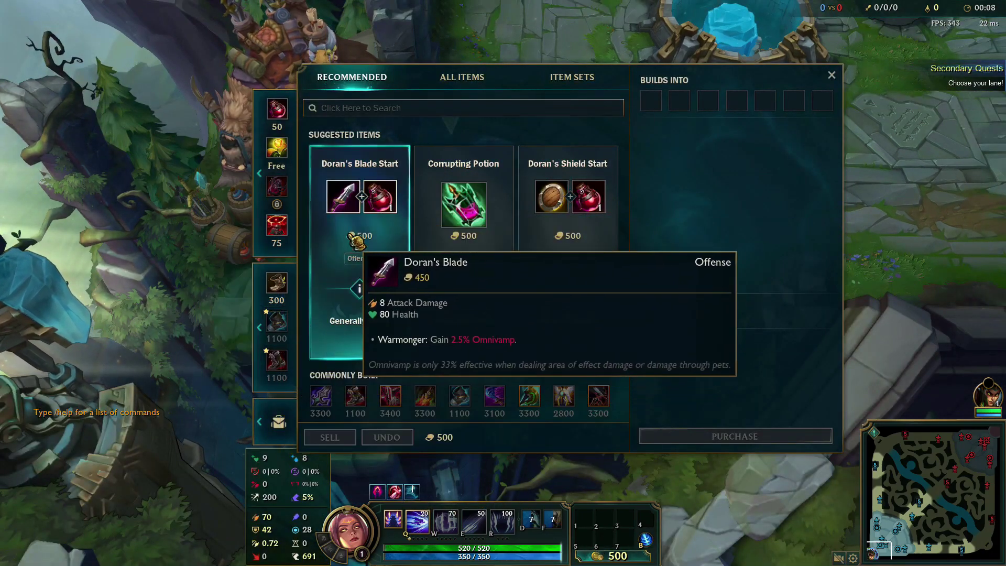
right_click(369, 232)
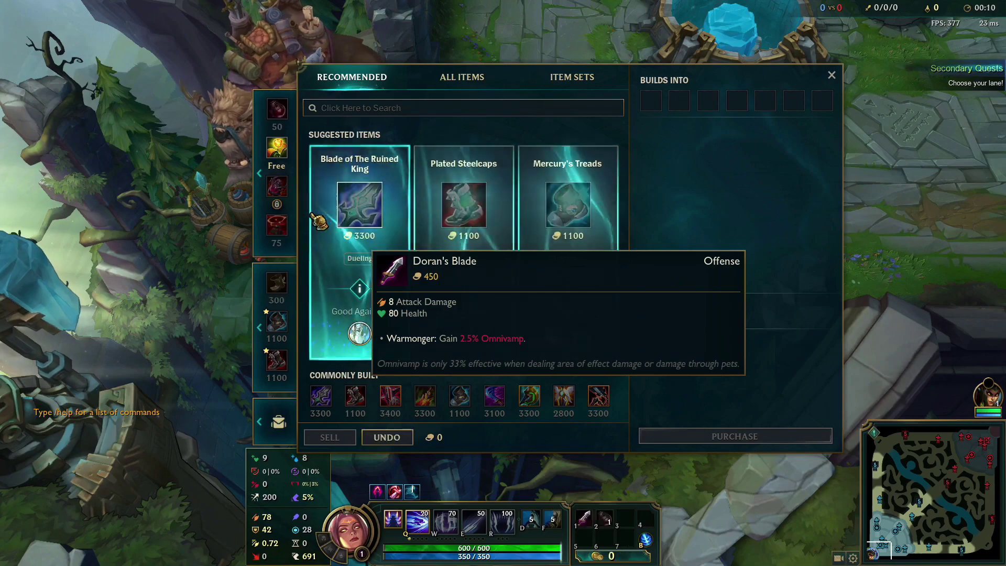
key(Escape)
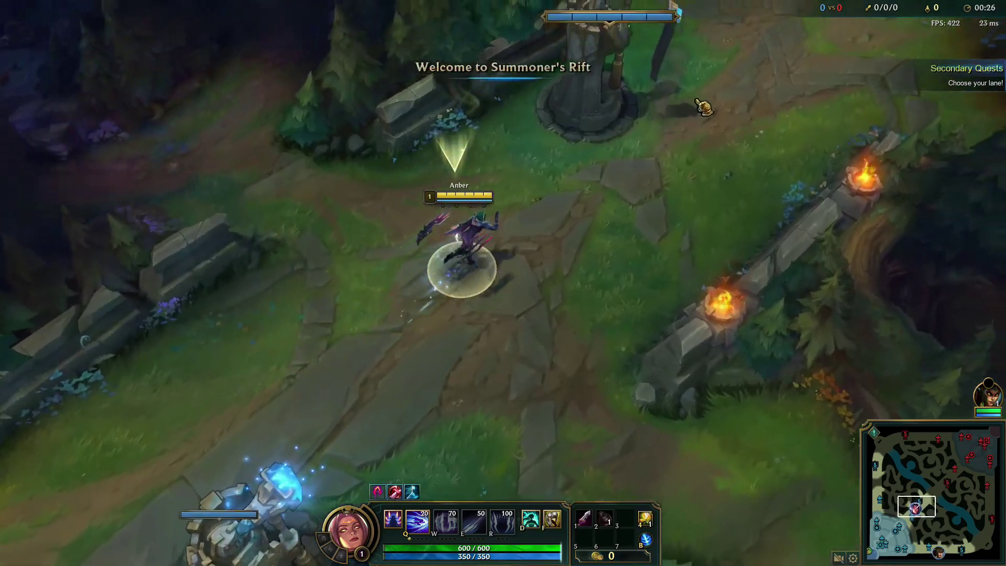
- Walk Irelia out of base toward the red turret and the lane
right_click(701, 108)
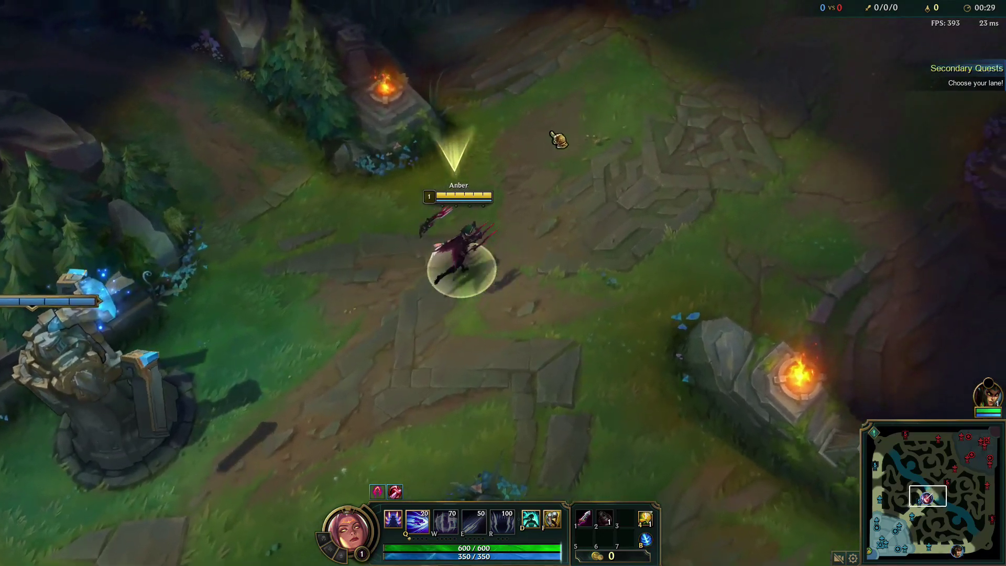
right_click(504, 146)
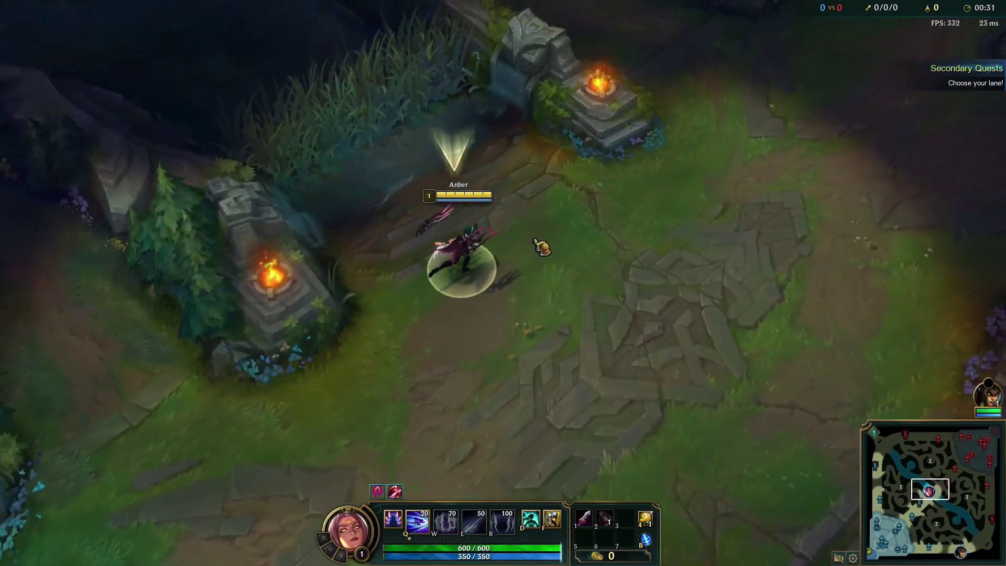
right_click(521, 255)
right_click(444, 334)
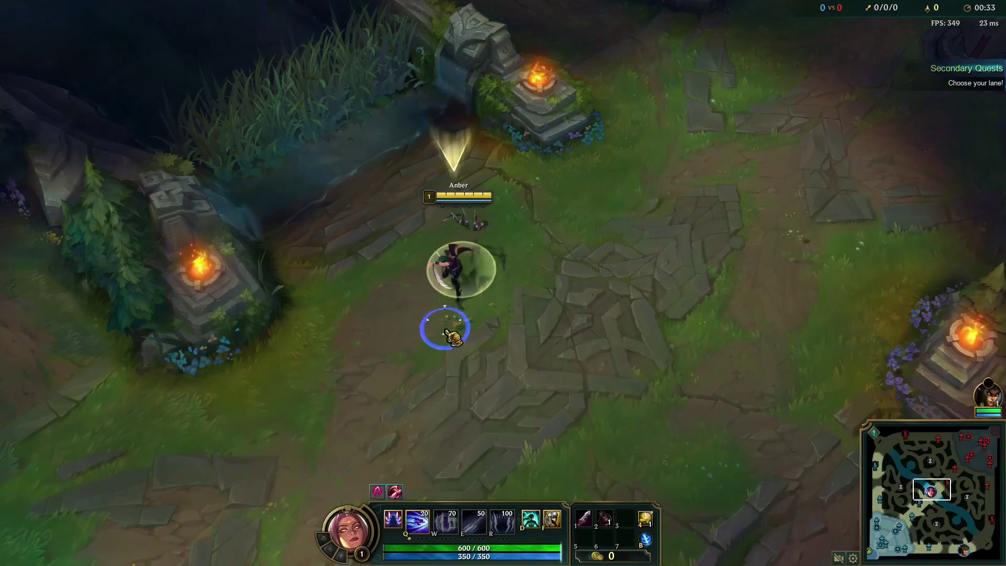
right_click(521, 221)
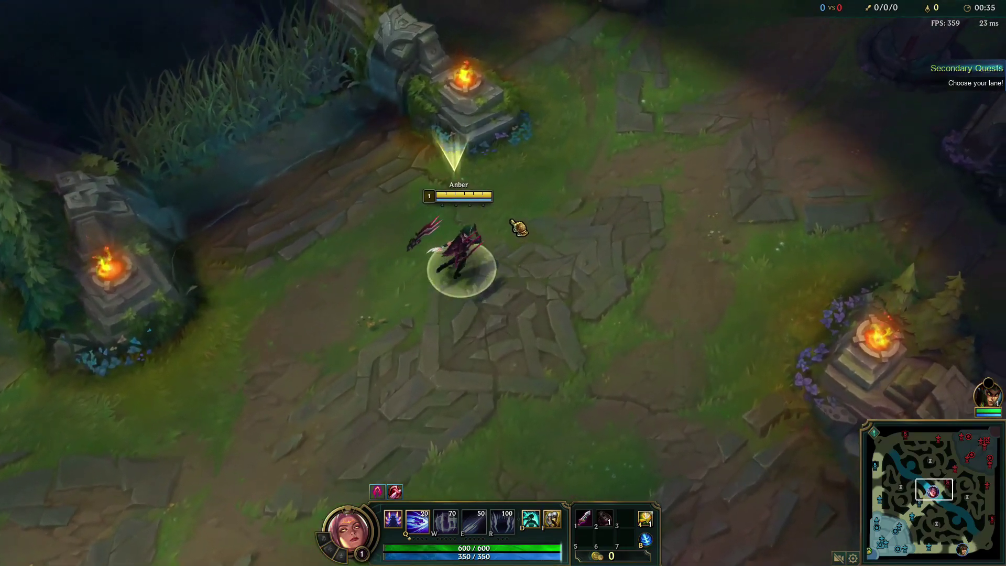
right_click(533, 219)
right_click(508, 238)
right_click(465, 232)
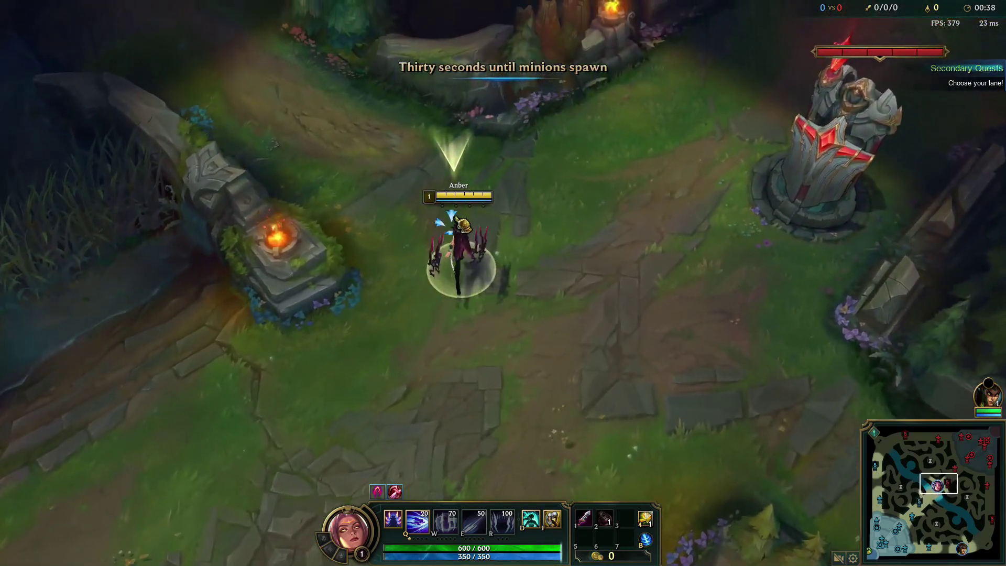
right_click(428, 290)
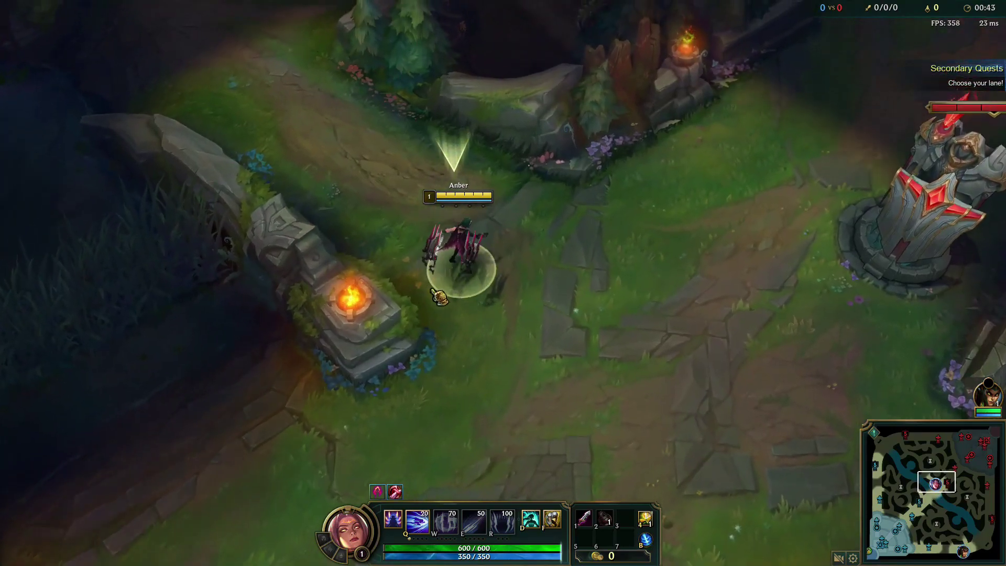
right_click(438, 292)
right_click(435, 314)
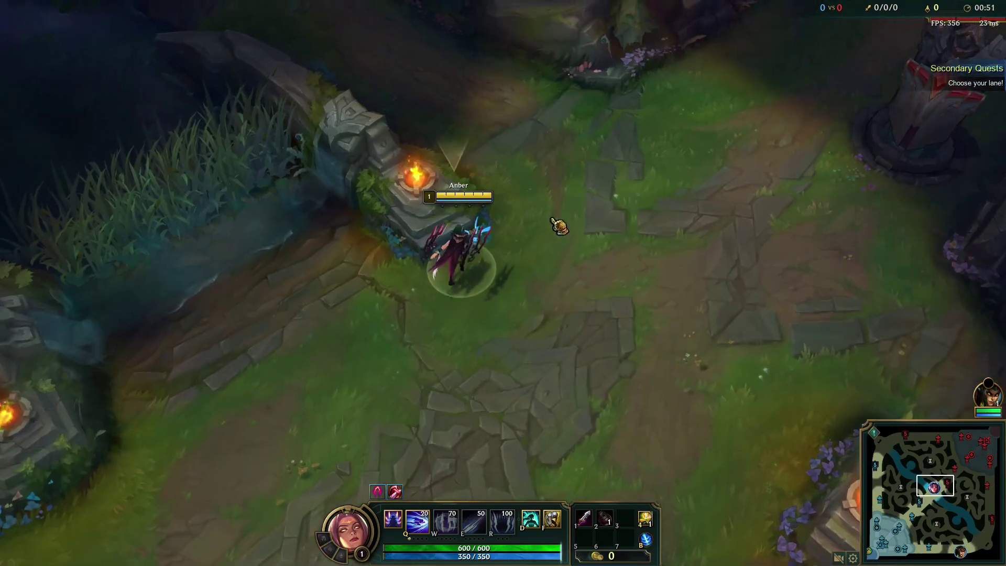
right_click(435, 300)
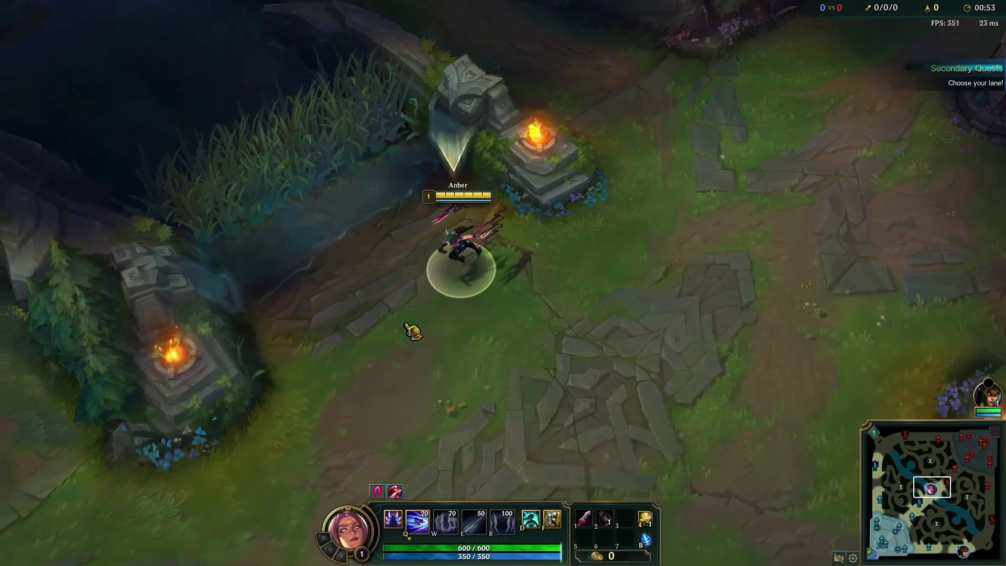
- Move the champion, quit via the Exit Now dialog, and dismiss the Riot sign-in window
right_click(399, 324)
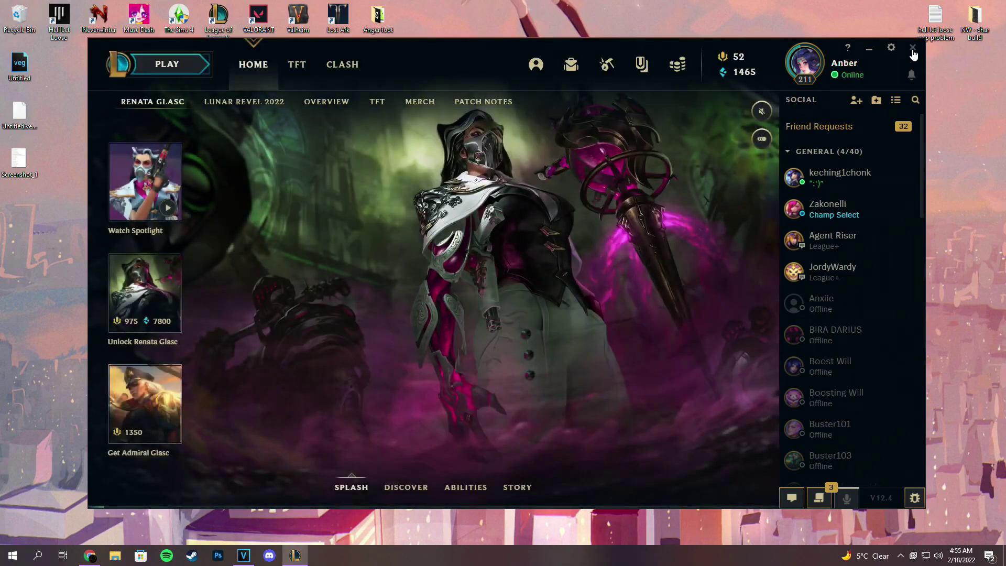
click(913, 49)
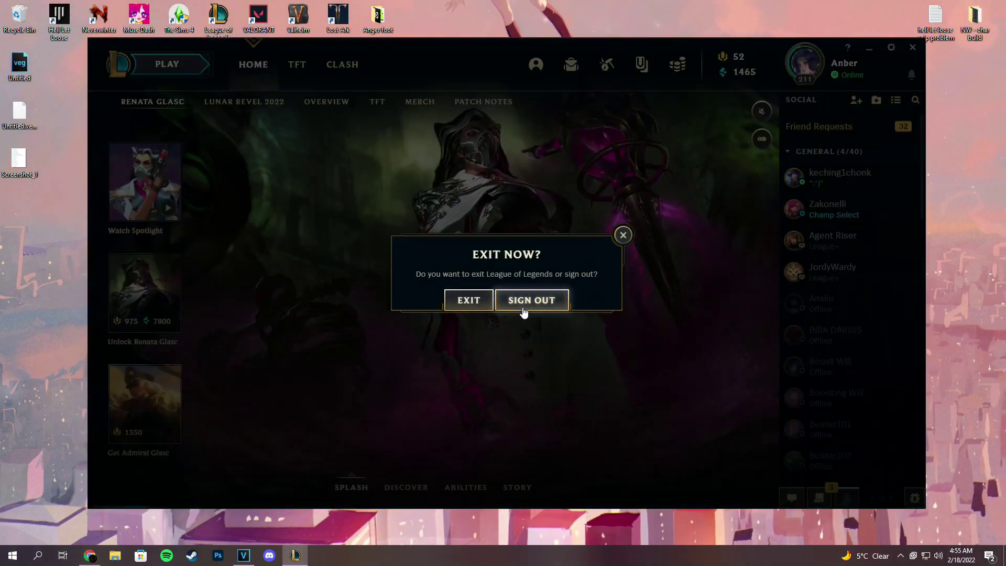
click(469, 299)
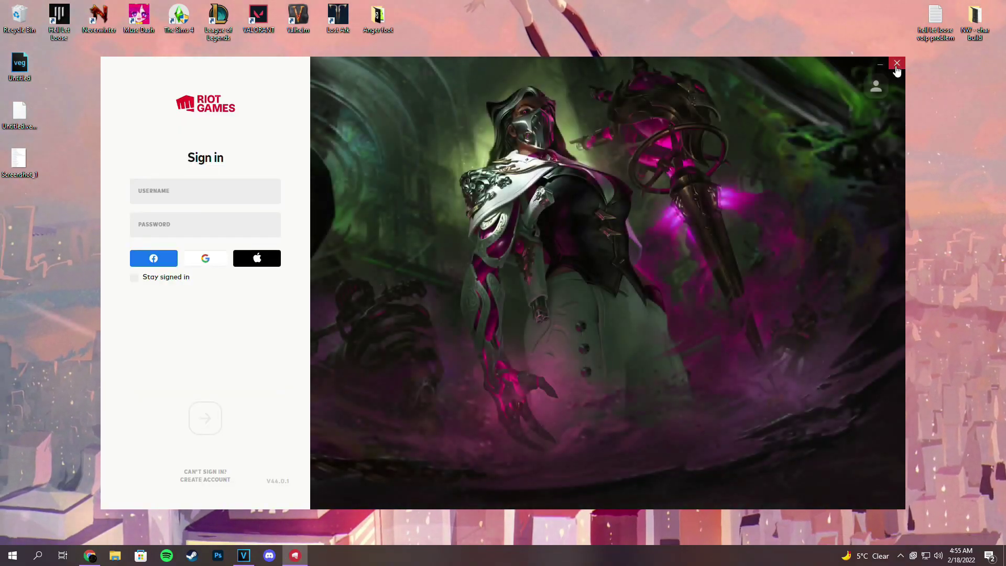
click(897, 63)
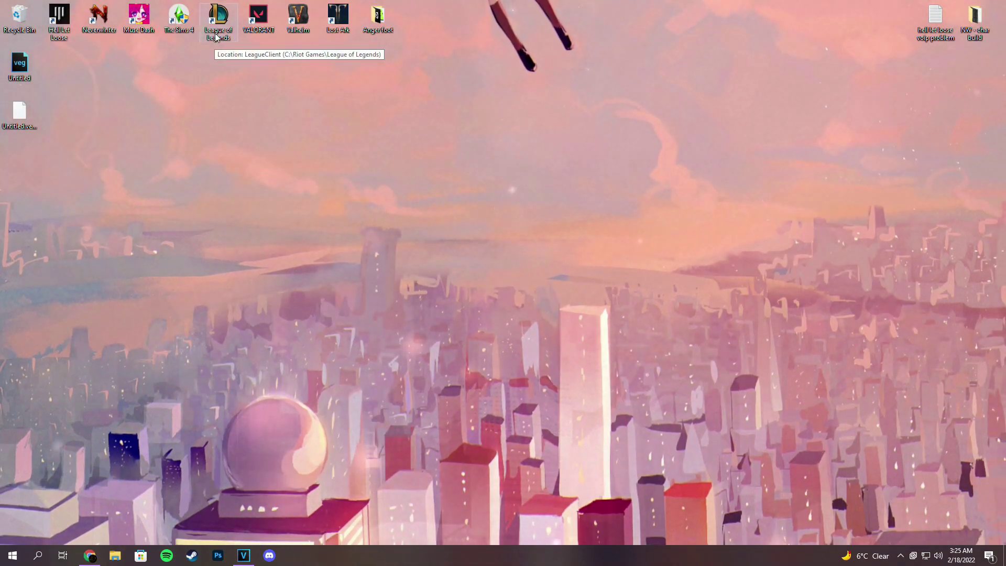
- Open the shortcut's file location, go up to Riot Games, and enter the League of Legends folder
right_click(217, 36)
click(243, 280)
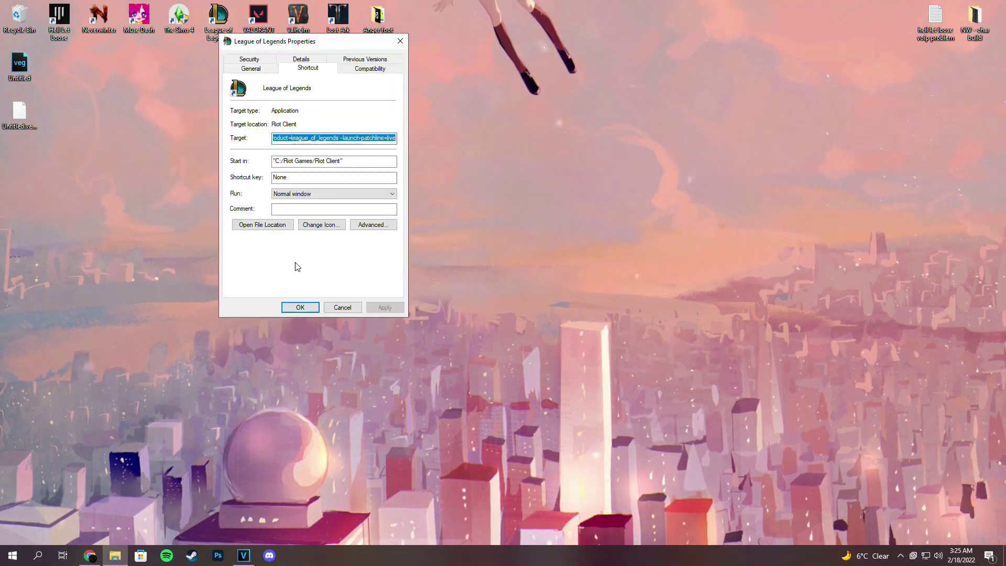
click(289, 227)
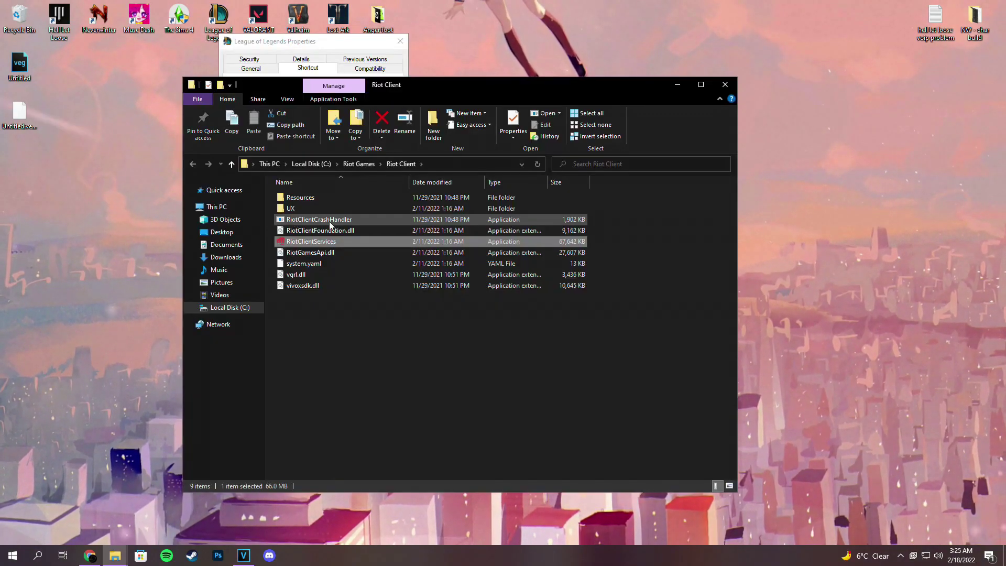
click(359, 164)
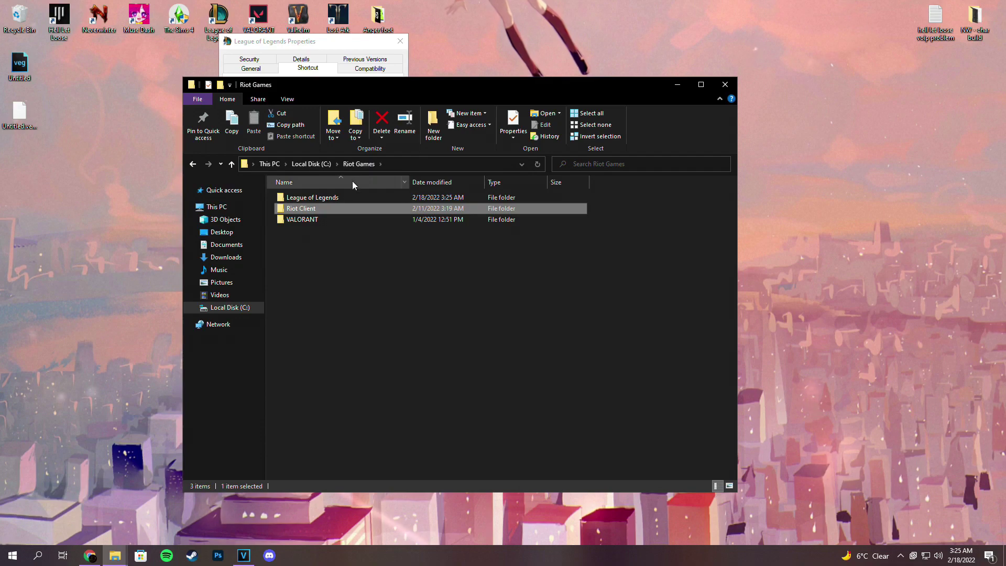
double_click(322, 197)
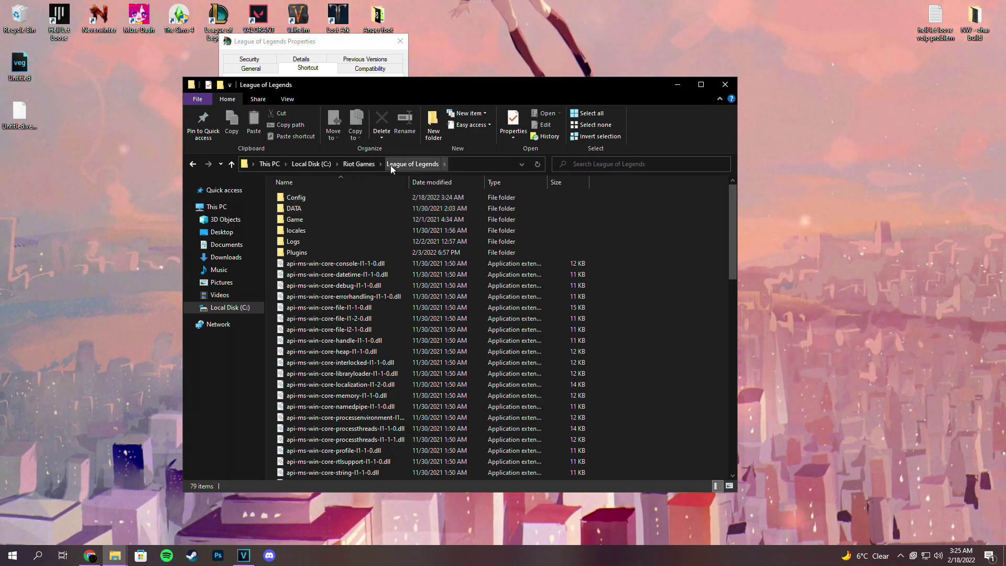
scroll(362, 248, down, 5)
scroll(362, 255, down, 7)
scroll(358, 275, down, 3)
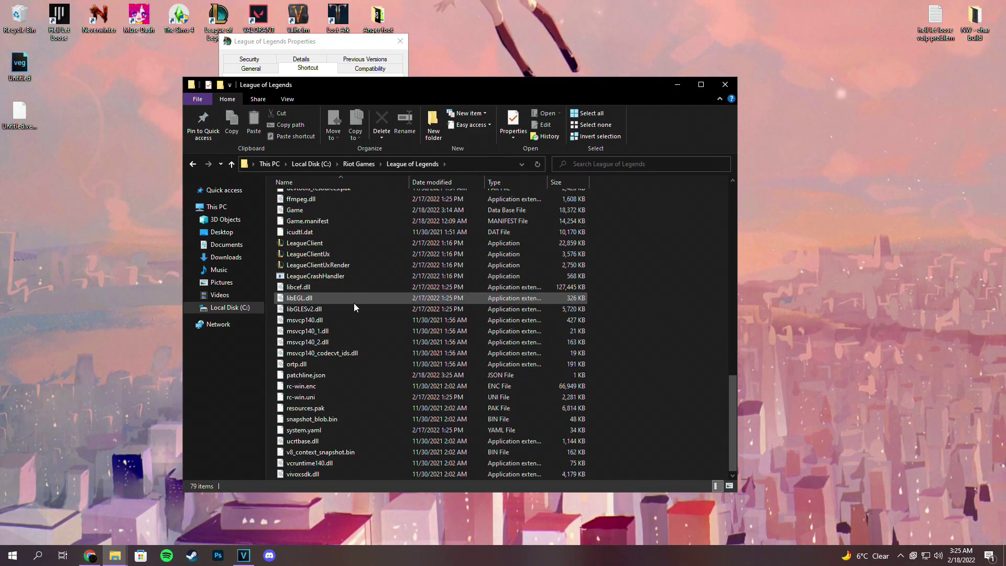
scroll(350, 268, down, 2)
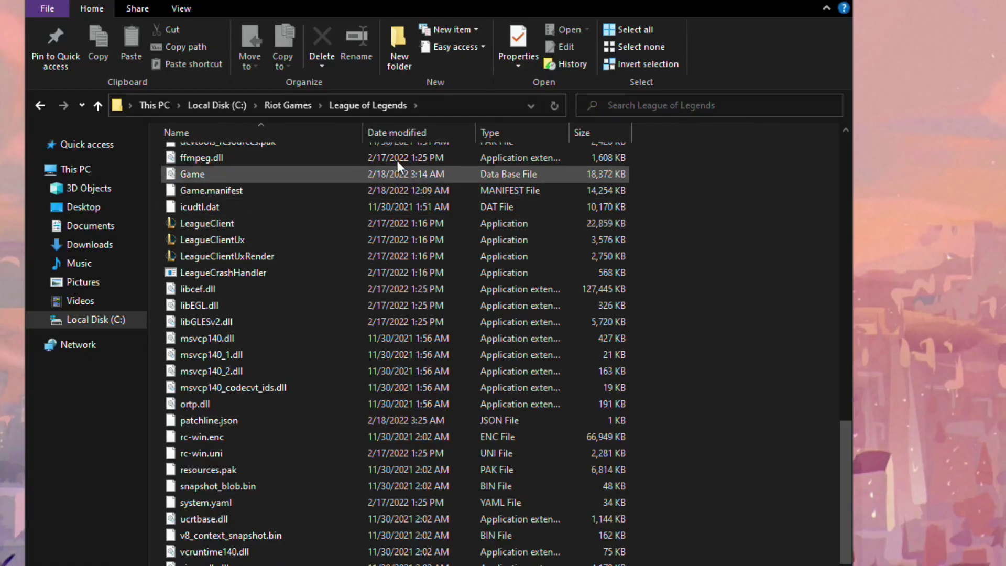
- Create a LeagueClient shortcut and check the old desktop shortcut's Target launch options
right_click(203, 227)
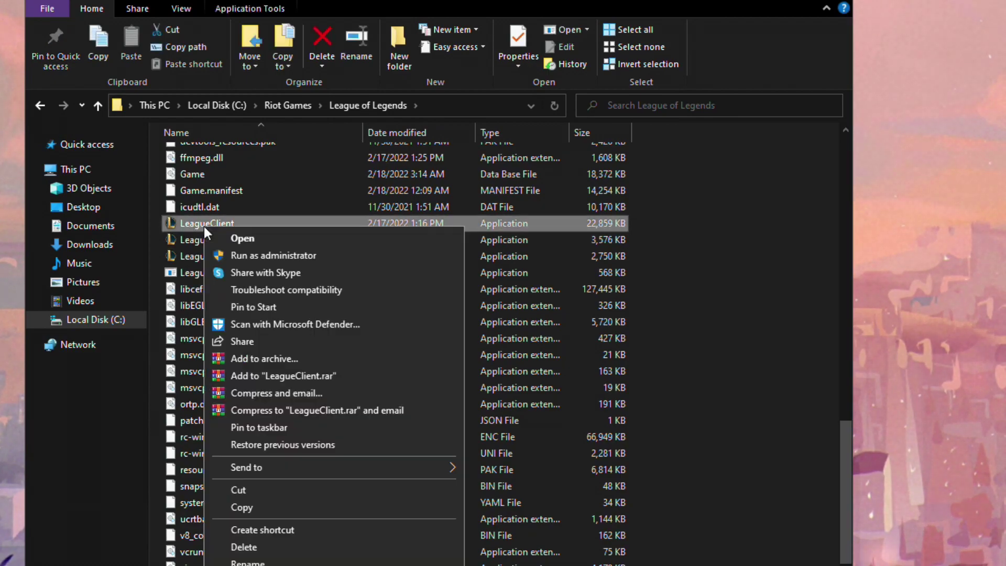
click(248, 531)
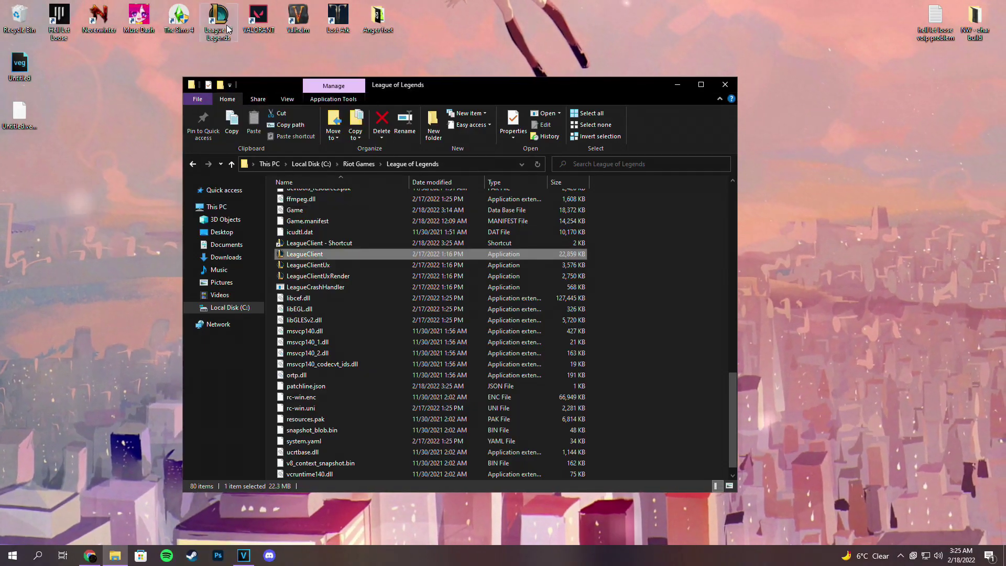
right_click(228, 29)
click(236, 261)
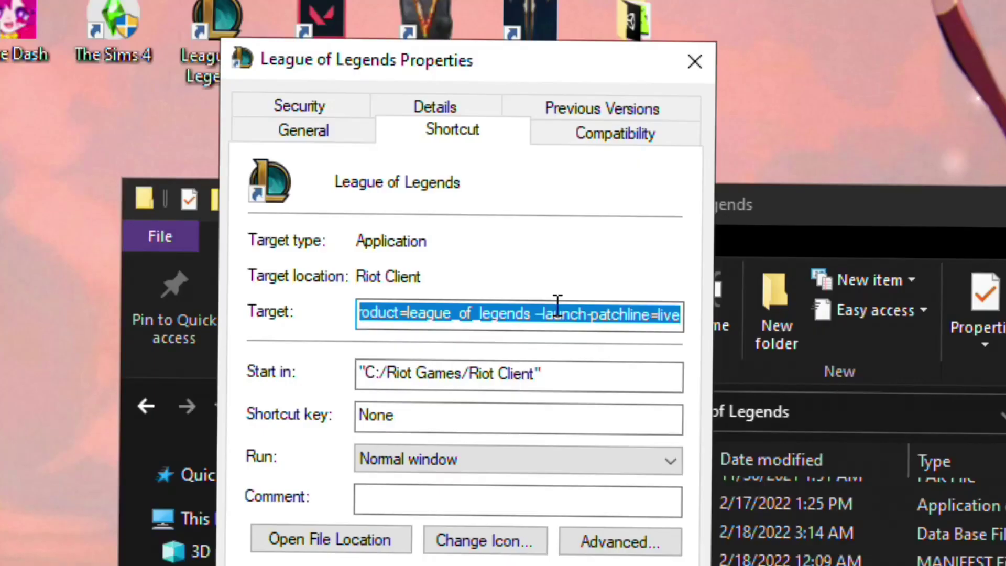
click(349, 128)
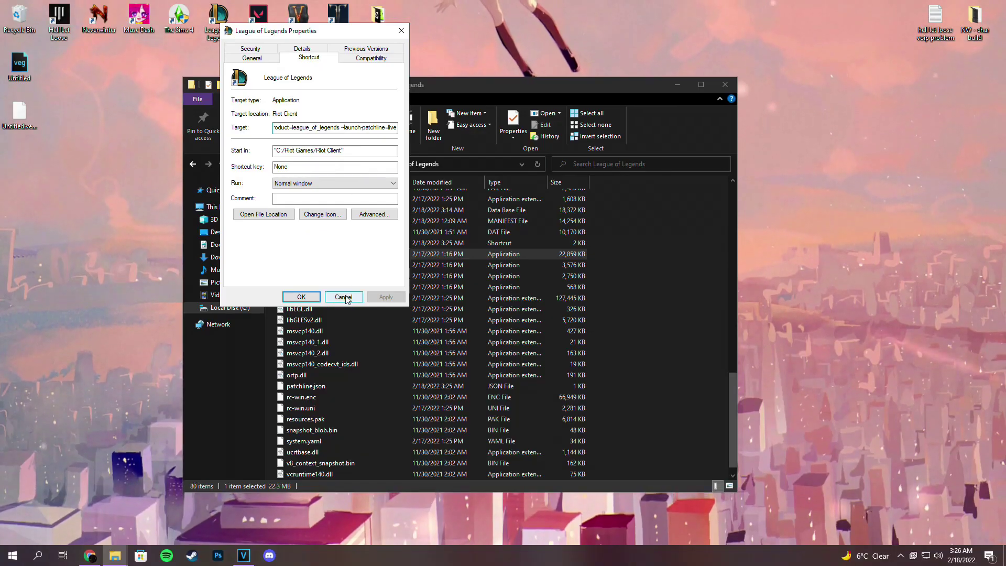
click(294, 294)
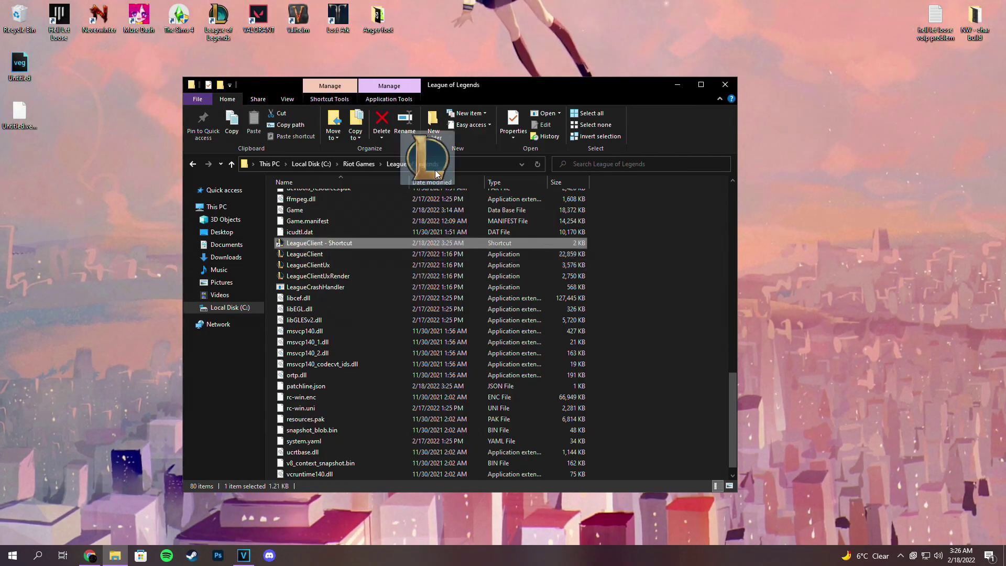
- Drag the new shortcut to the desktop top row, moving the old icon aside
drag(315, 242, 455, 31)
click(724, 84)
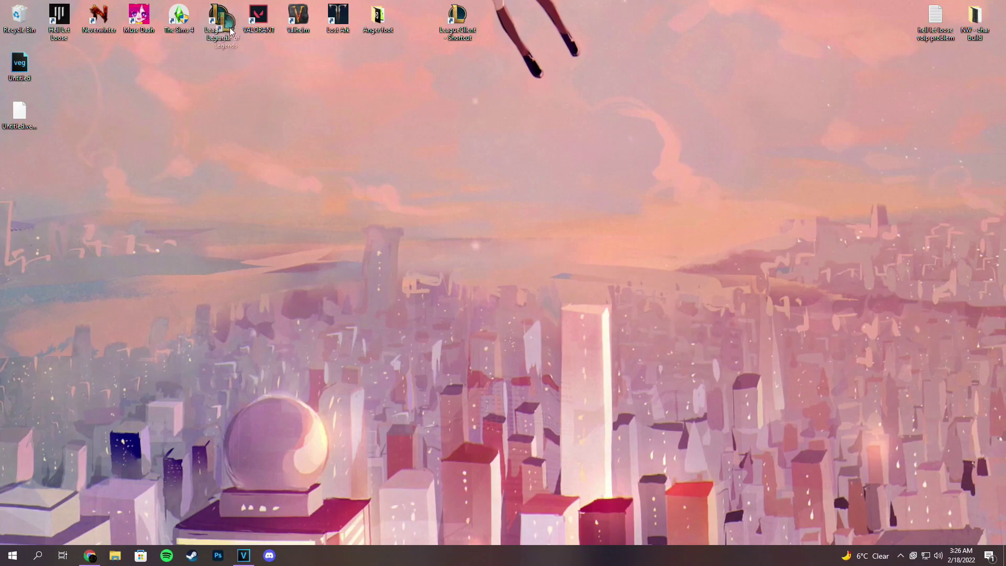
drag(221, 15, 342, 51)
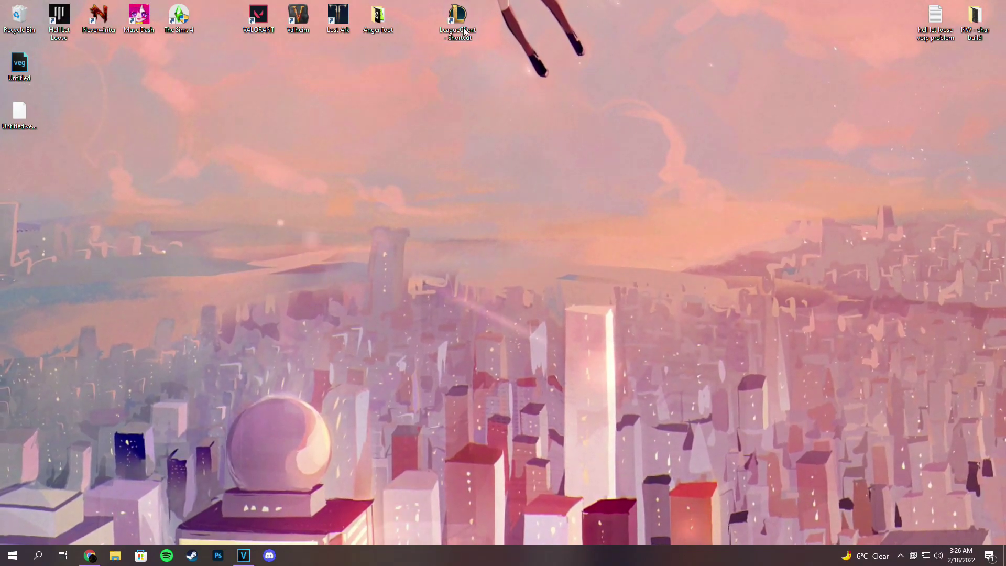
drag(464, 27, 220, 23)
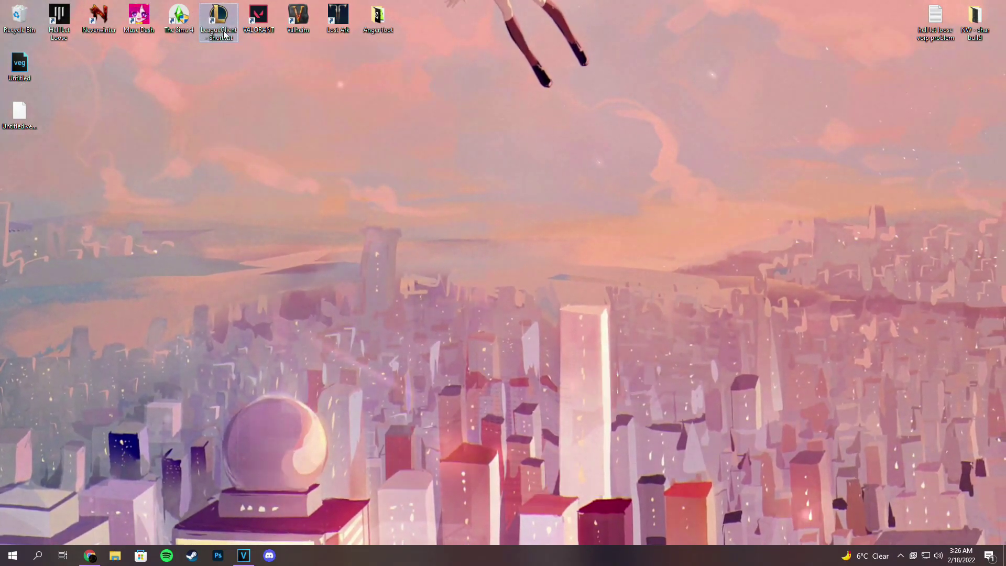
- Rename the new shortcut to 'League of Legends' and bring up its properties
right_click(223, 24)
click(262, 257)
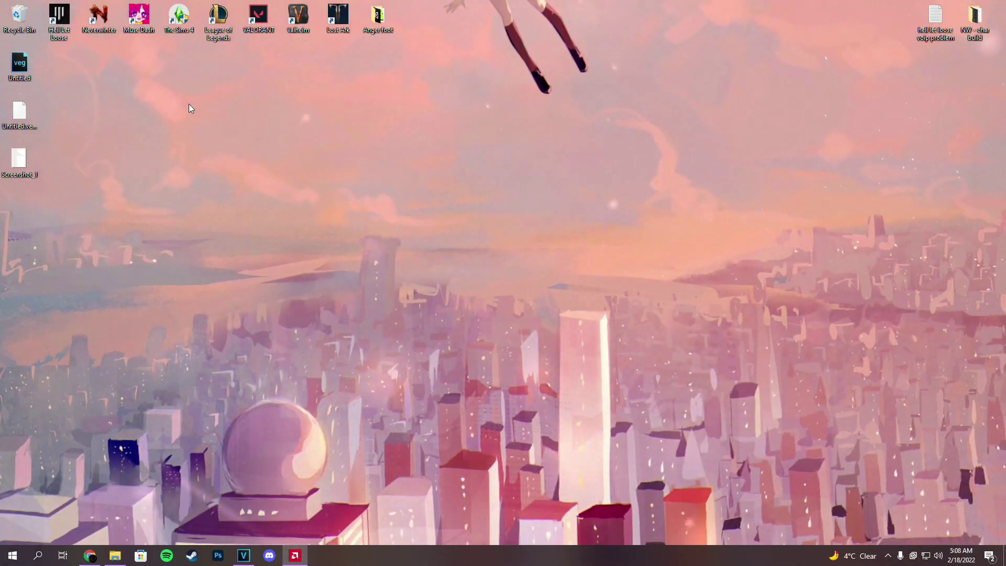
right_click(218, 23)
click(246, 267)
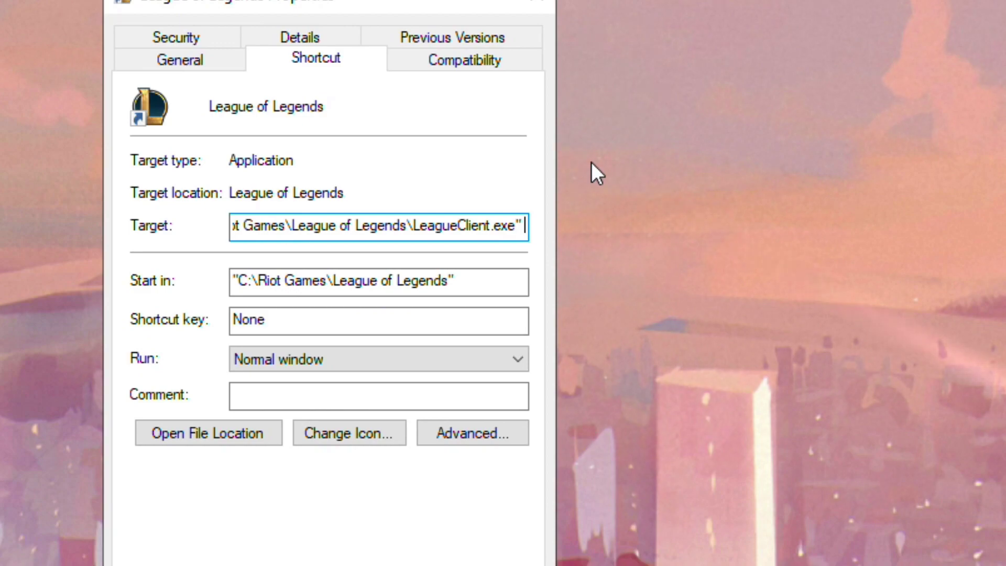
text(--locea)
- Append --locale=ja_JP to the shortcut's Target, save it, and launch League from it
key(BackSpace)
key(BackSpace)
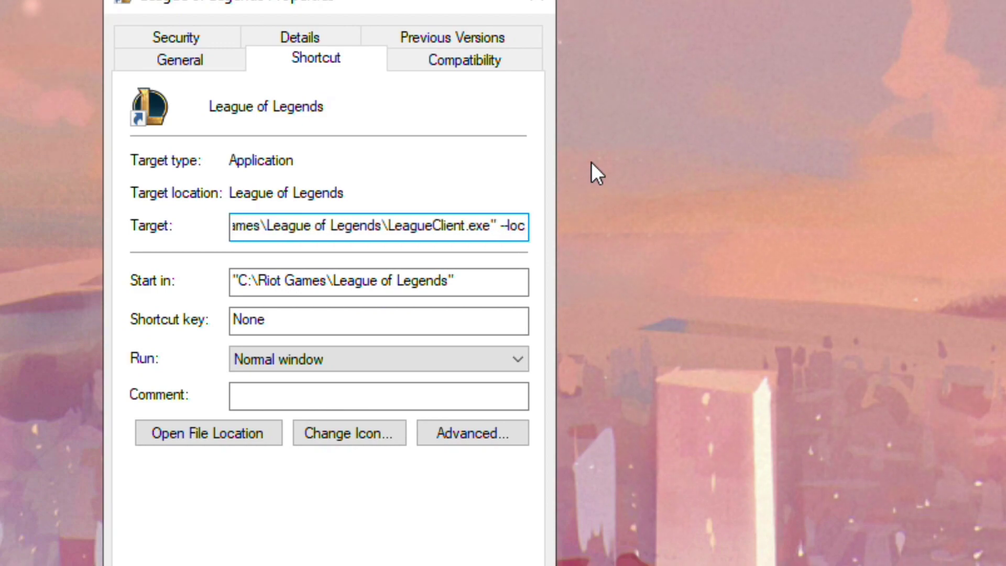
key(BackSpace)
text(ca)
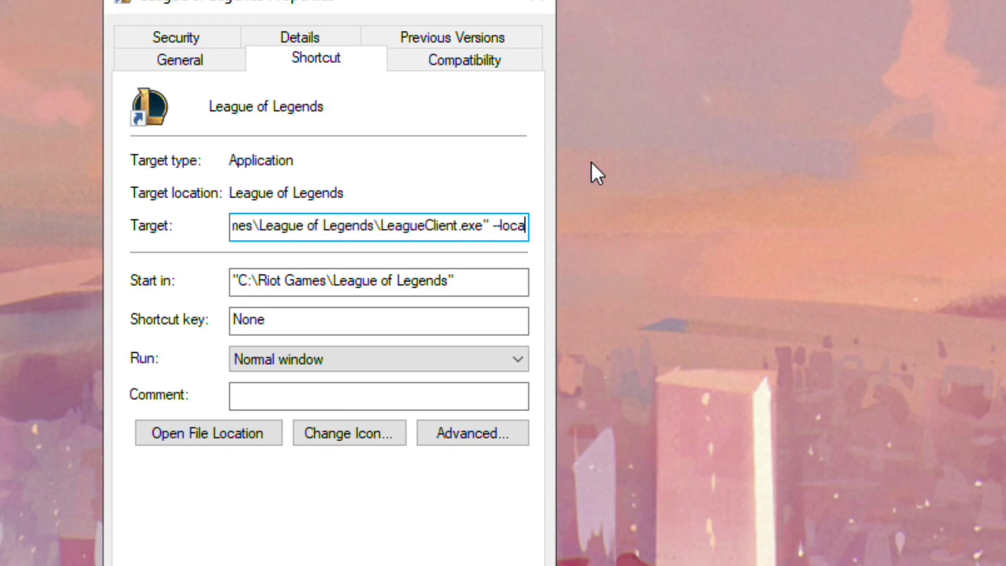
text(le=ja)
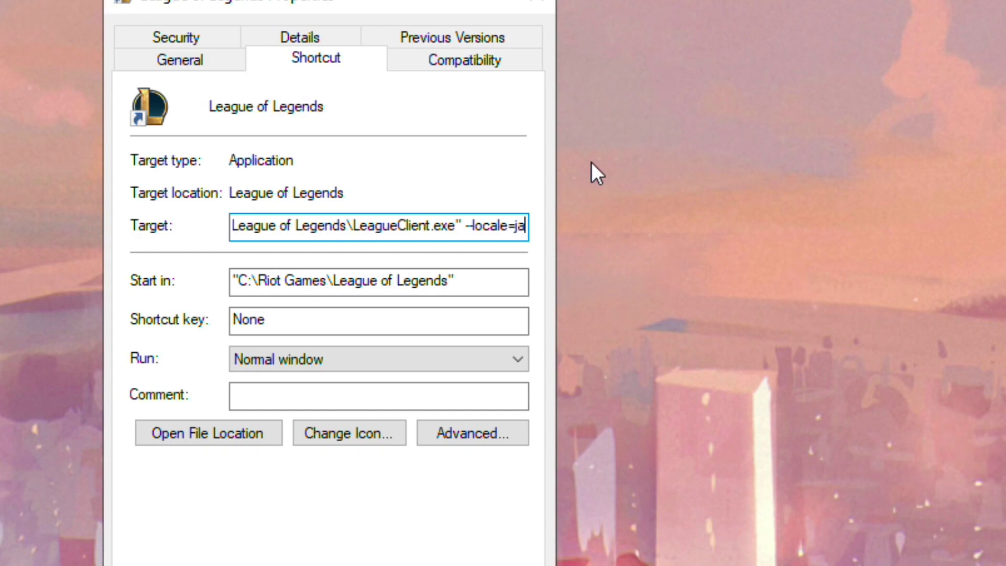
text(_JP)
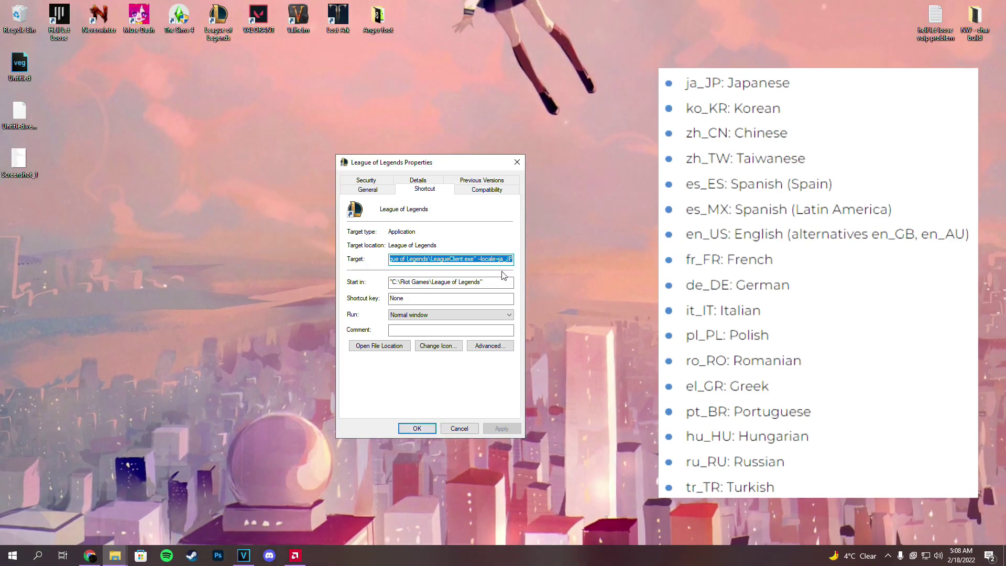
click(417, 429)
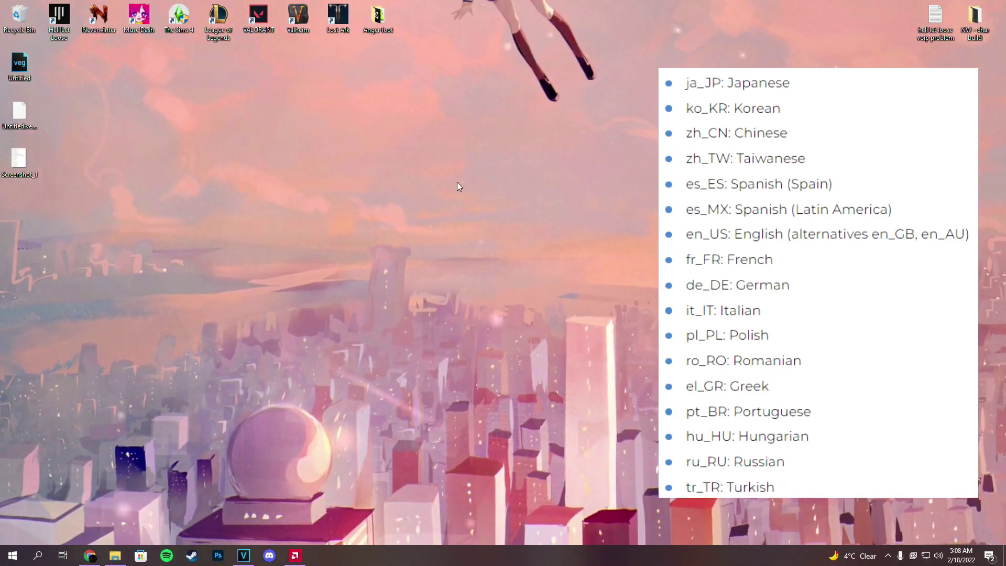
double_click(217, 38)
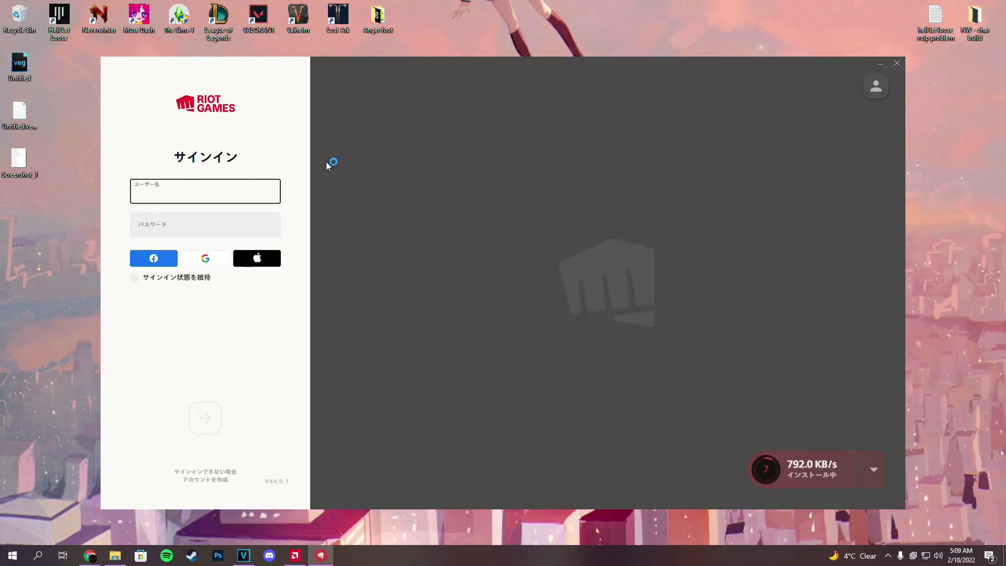
text(onibubbi)
- Sign in with username and password, then choose Play in the Japanese client
key(Tab)
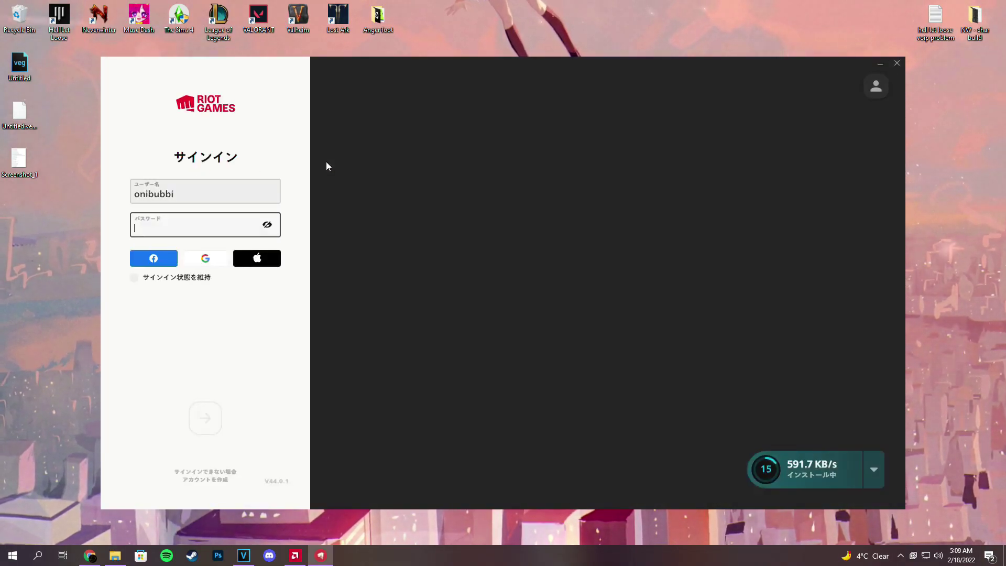
text(********)
key(Return)
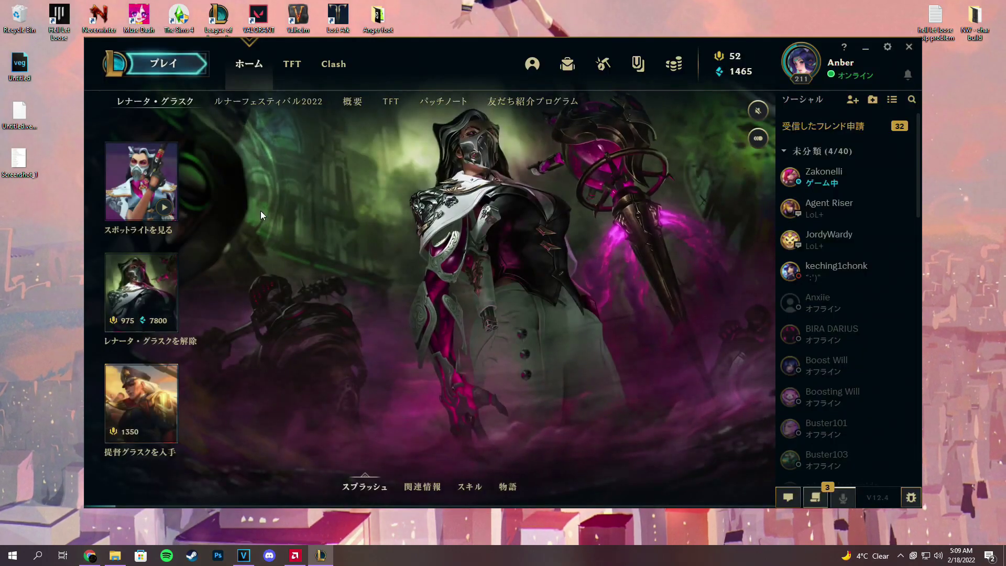
click(157, 66)
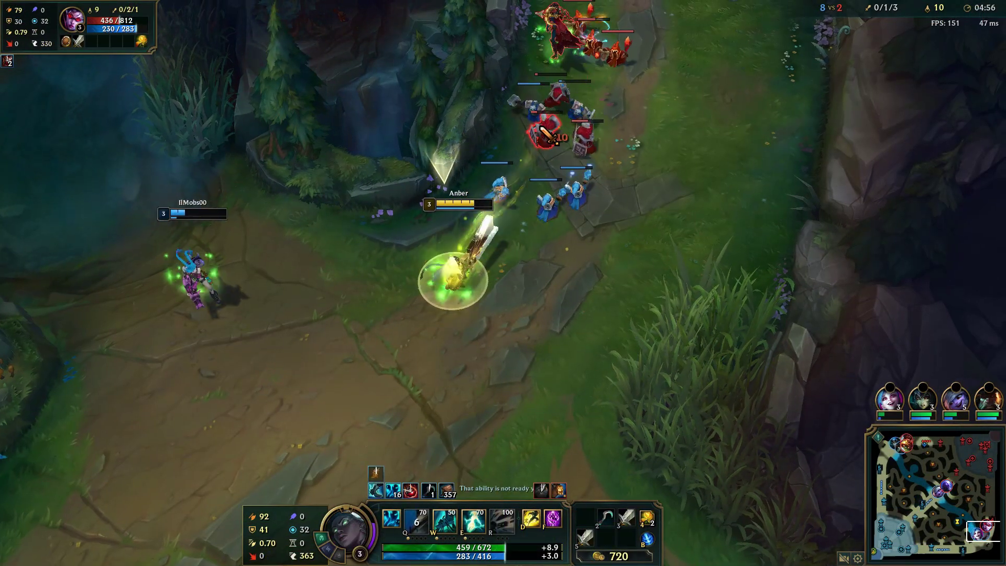
- Move Irelia through the lane, last-hitting minions to raise gold from 720 to 778
right_click(510, 182)
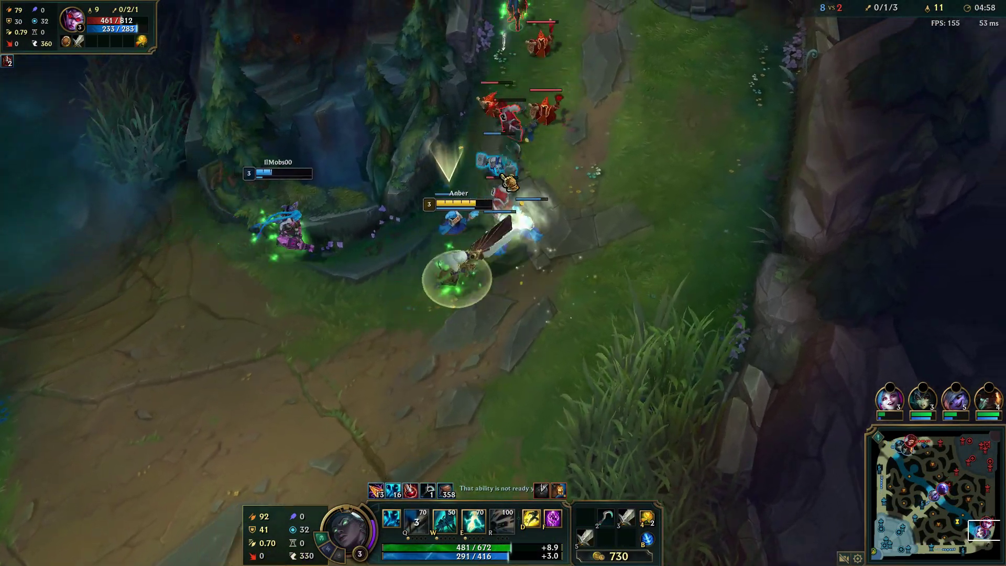
right_click(565, 213)
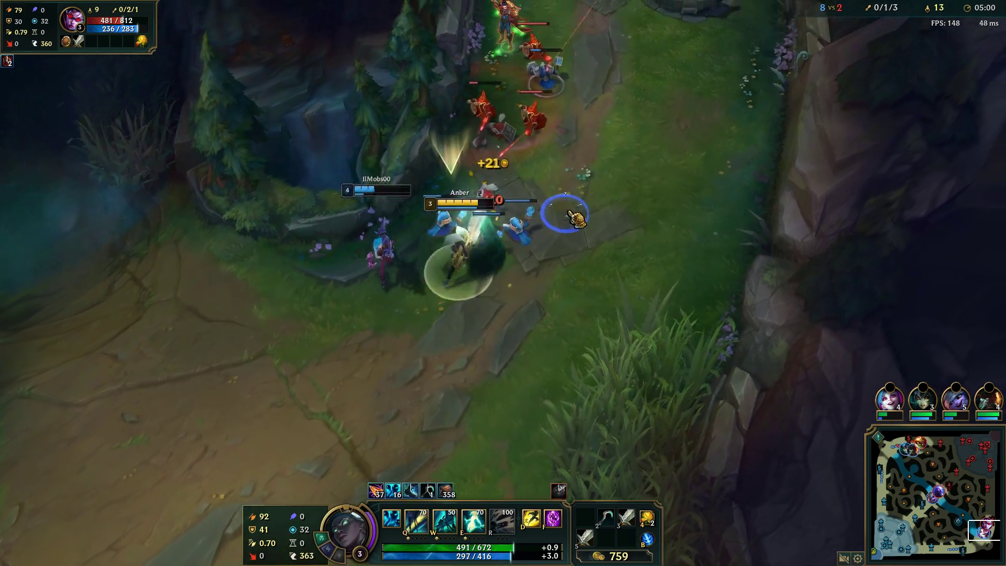
right_click(571, 165)
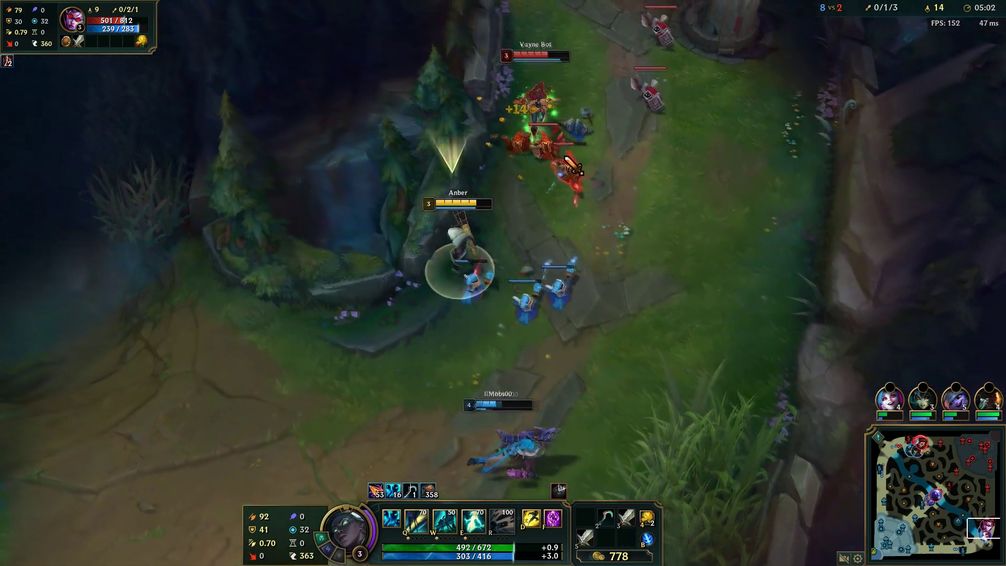